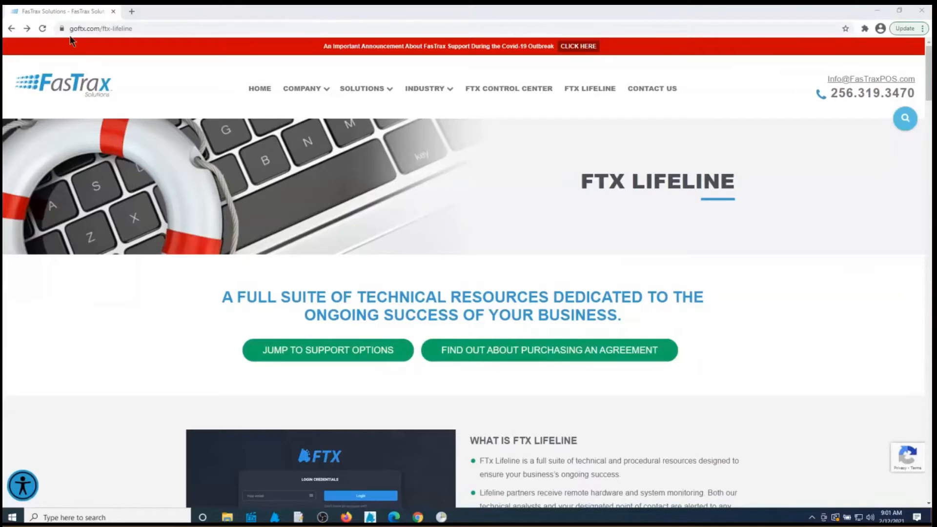
From the FTX Lifeline page, open the Weekly Training Webinars page via the View Webinars tile
left_click(596, 93)
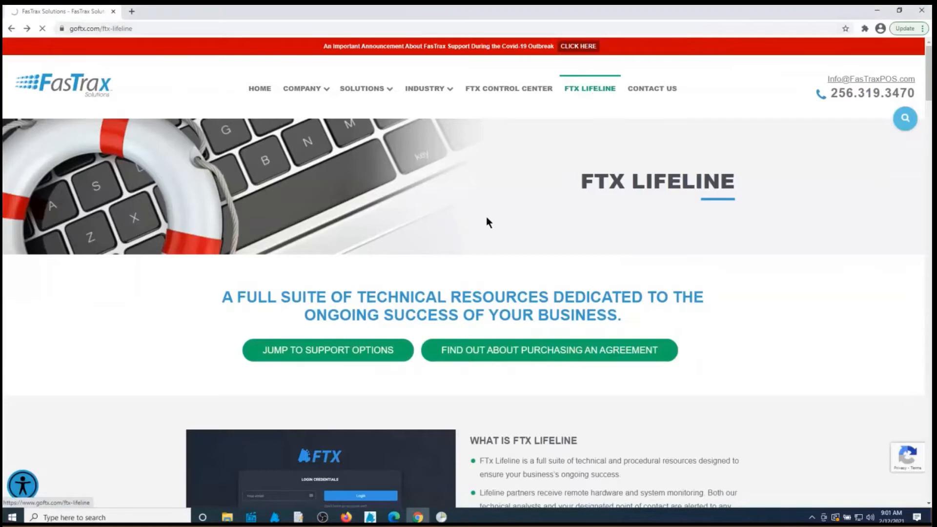
scroll(492, 276, "down", 4)
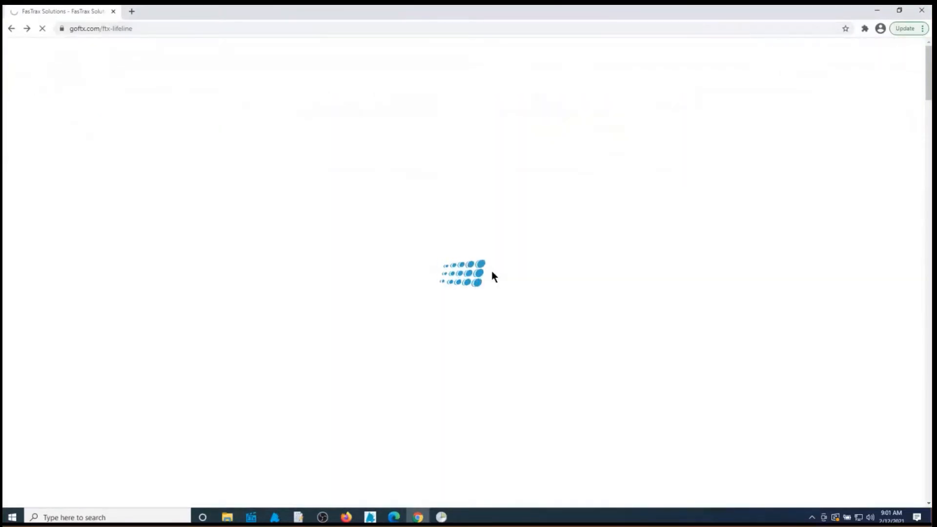
scroll(487, 278, "down", 10)
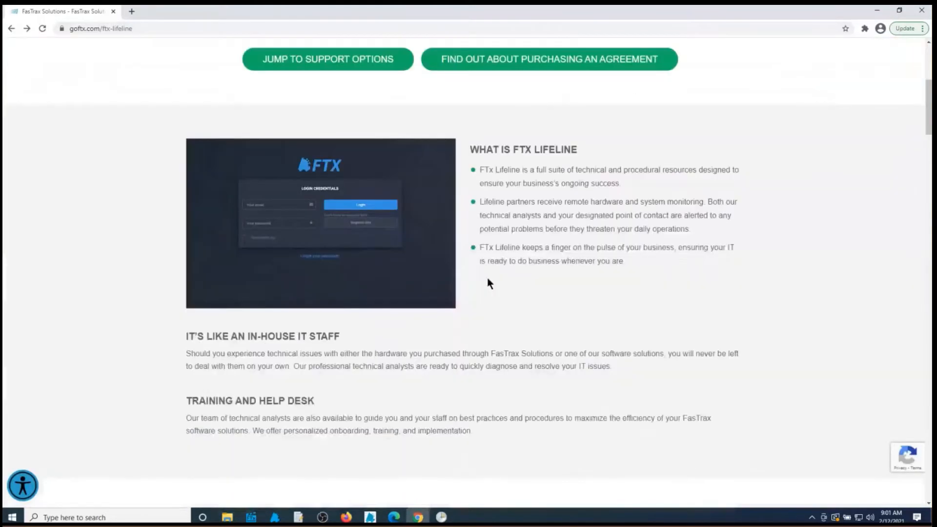
scroll(484, 281, "down", 4)
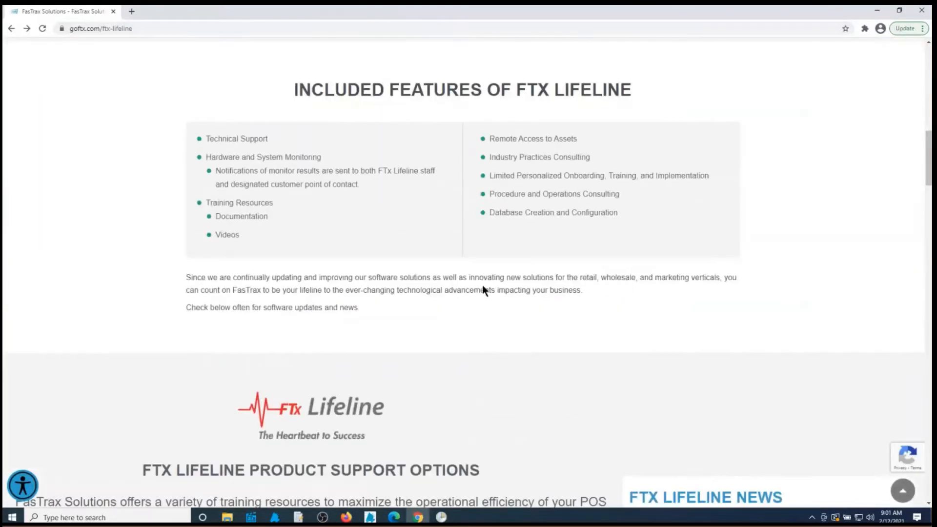
scroll(484, 291, "down", 9)
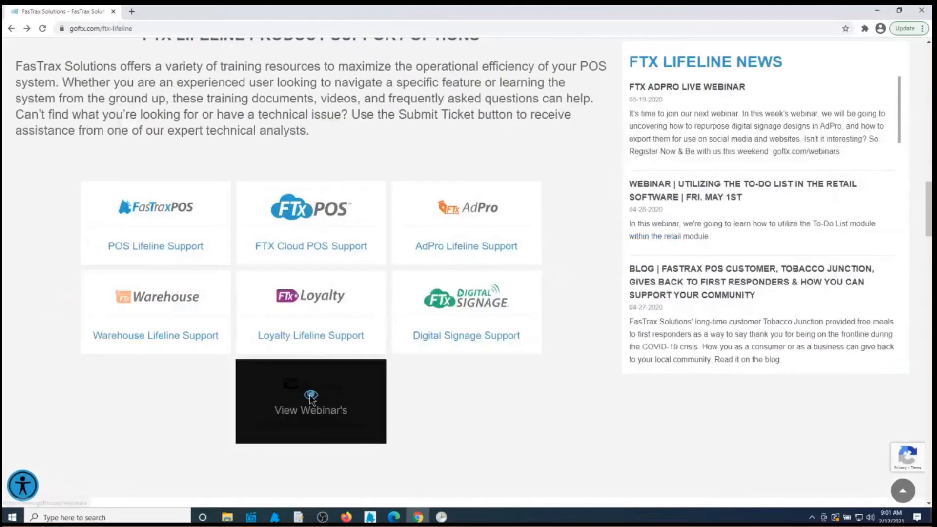
left_click(328, 389)
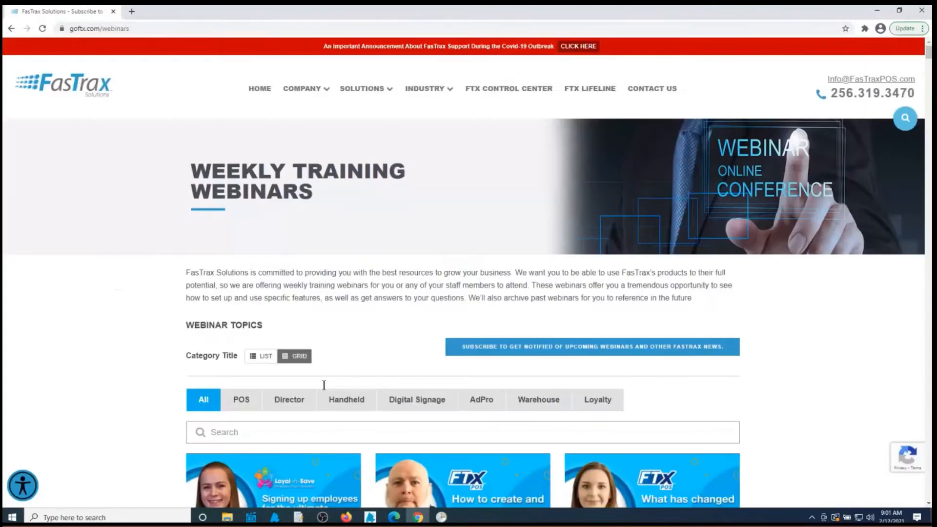
scroll(323, 385, "down", 6)
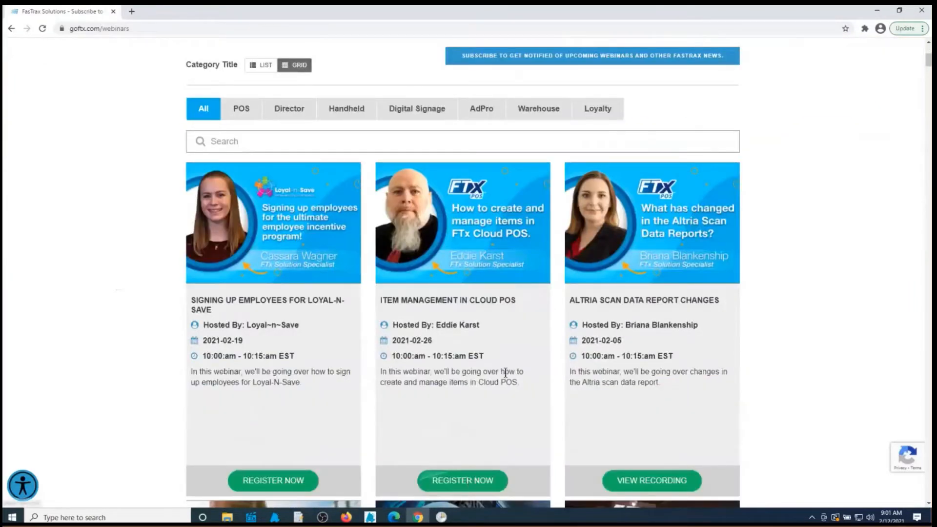
scroll(502, 372, "up", 3)
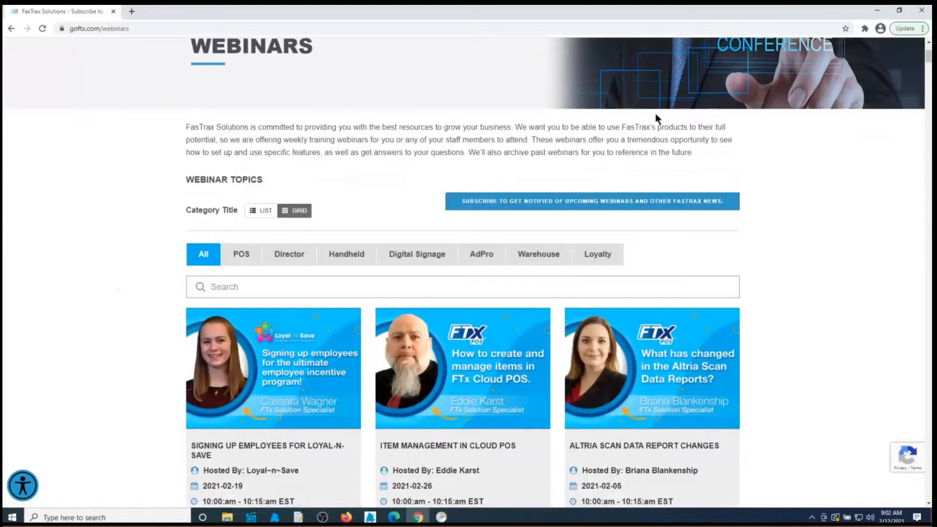
Minimize the browser and open the Maintenance area in FasTrax Warehouse
left_click(878, 12)
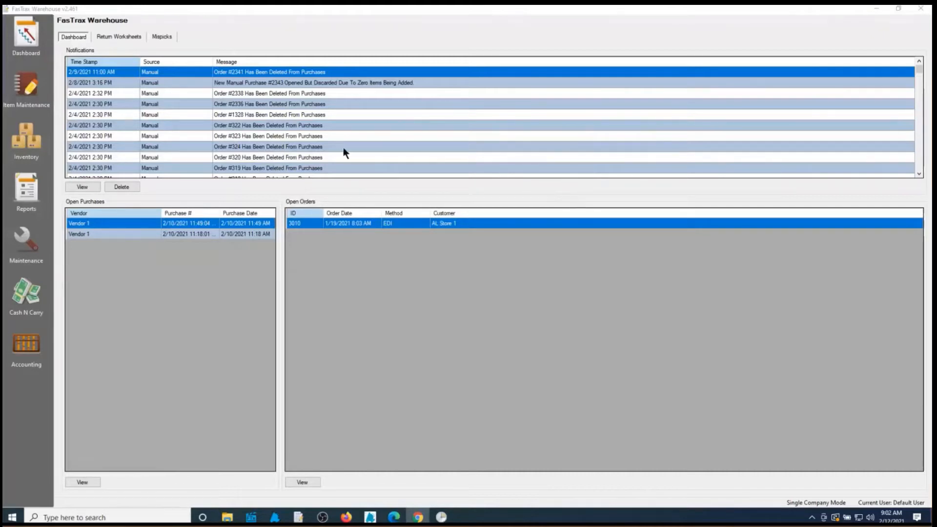
left_click(29, 244)
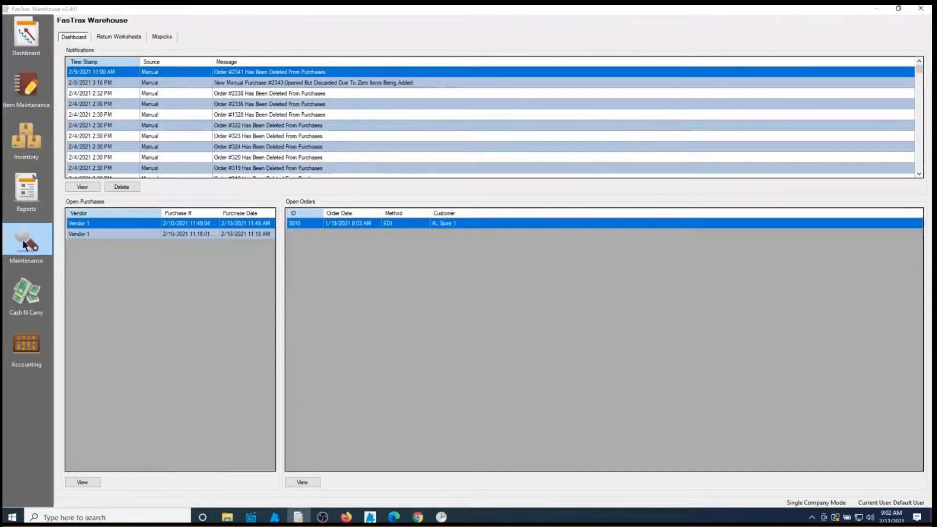
left_click(23, 239)
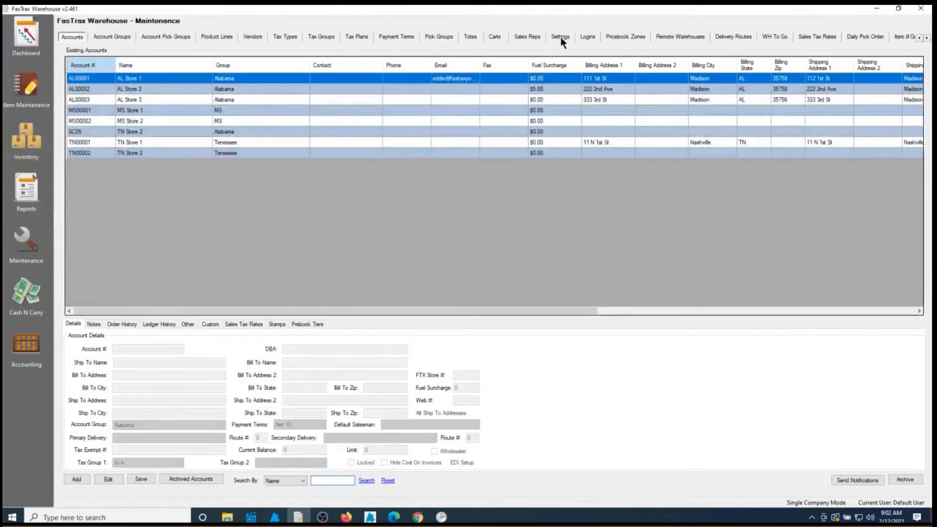
Open the Settings > Other page and inspect the empty MSA distributor ID and contact fields
left_click(561, 37)
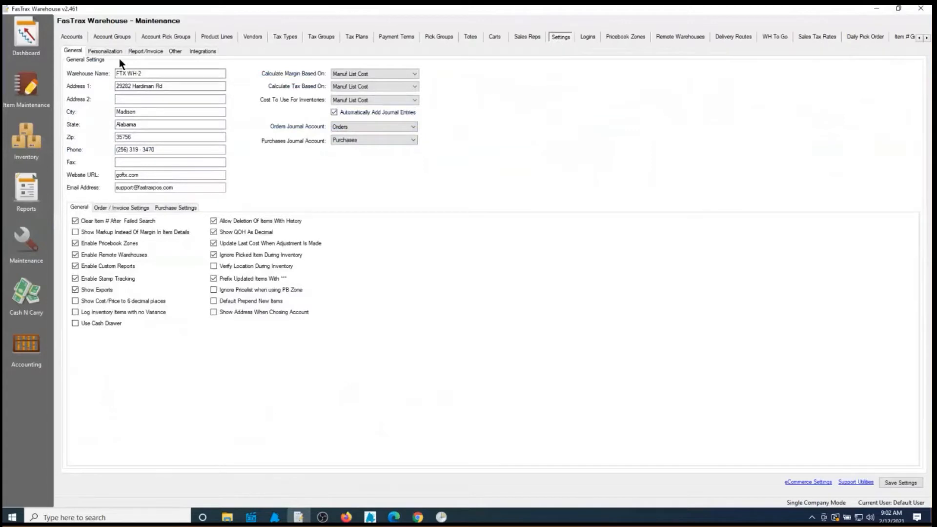
left_click(174, 52)
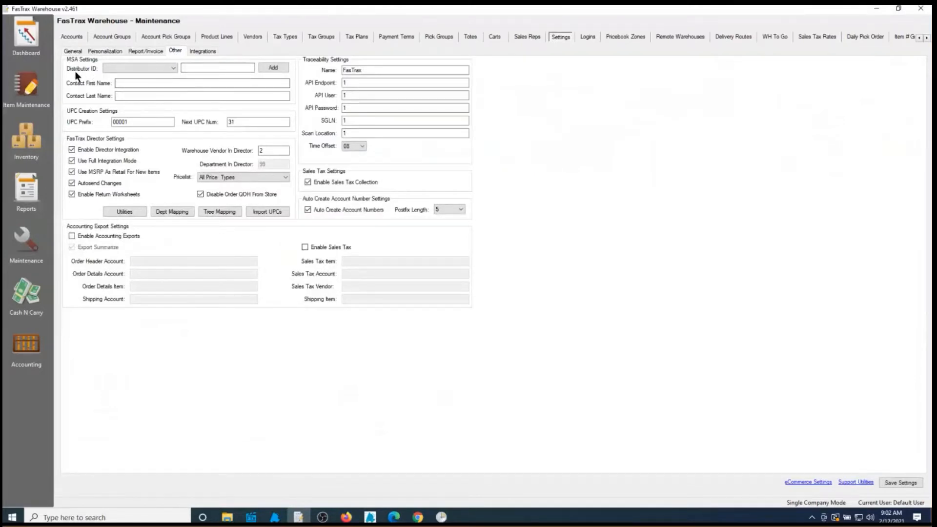
left_click(173, 69)
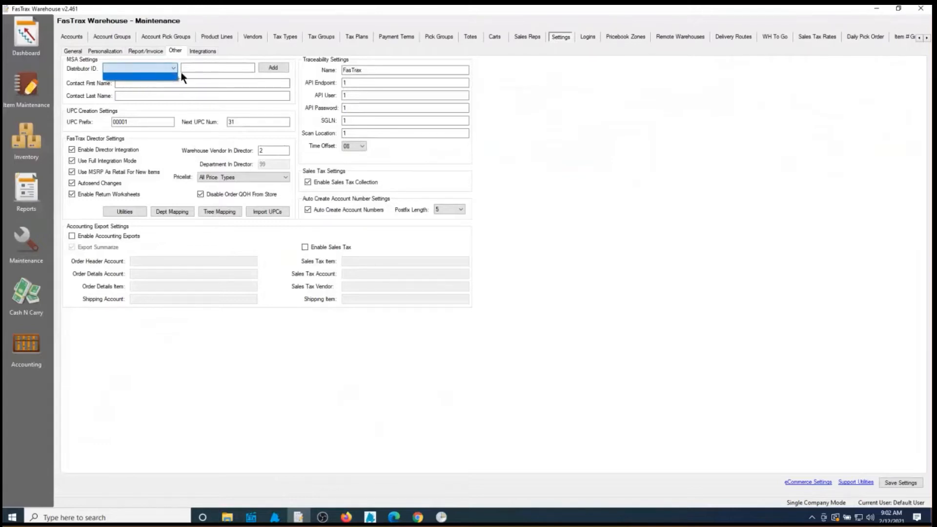
left_click(180, 79)
left_click(125, 81)
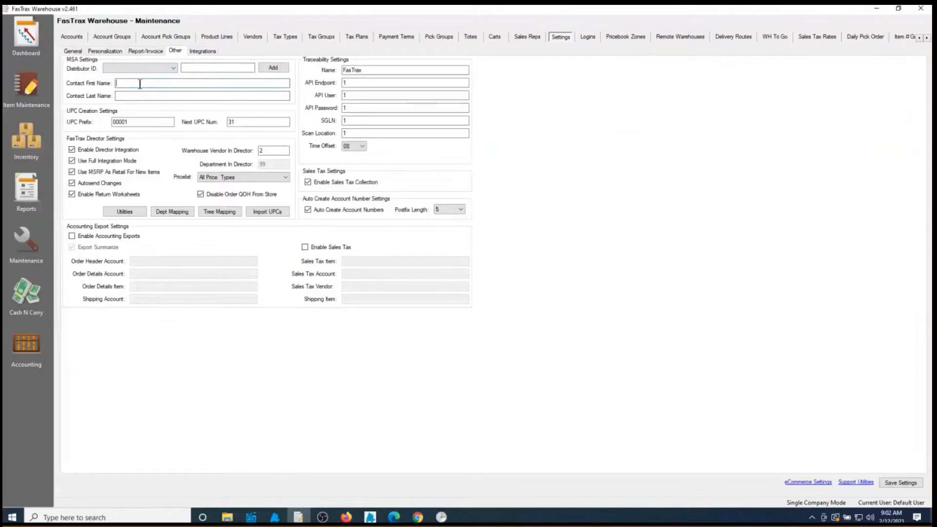
left_click(151, 96)
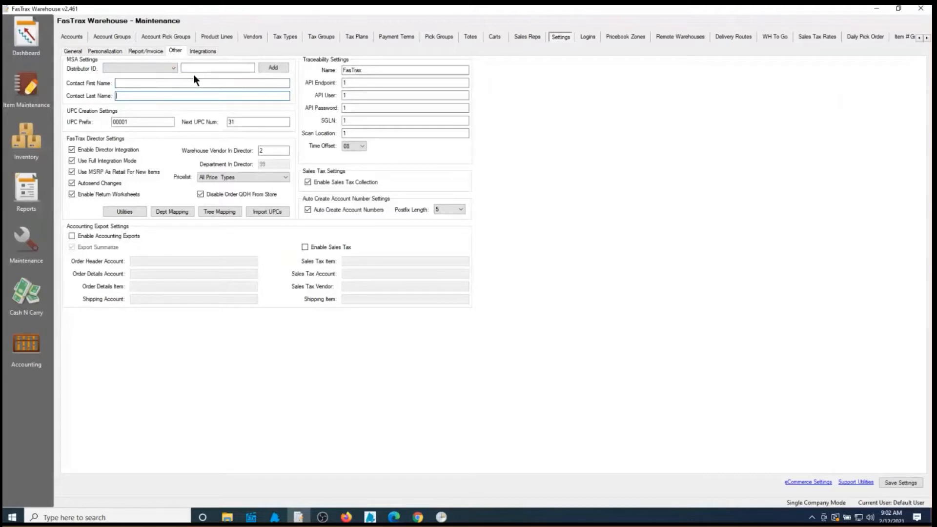
Add distributor ID 12345 to the MSA settings and select it
left_click(219, 70)
type("12345")
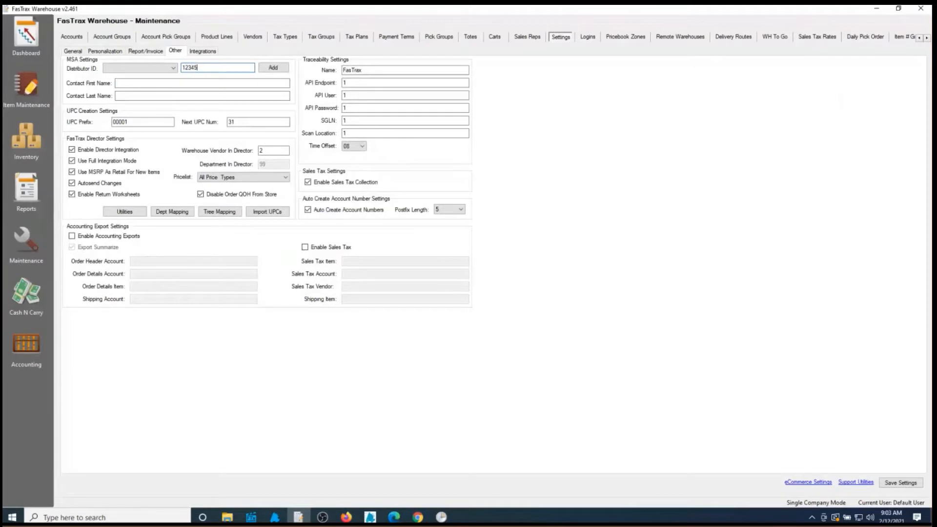
left_click(273, 68)
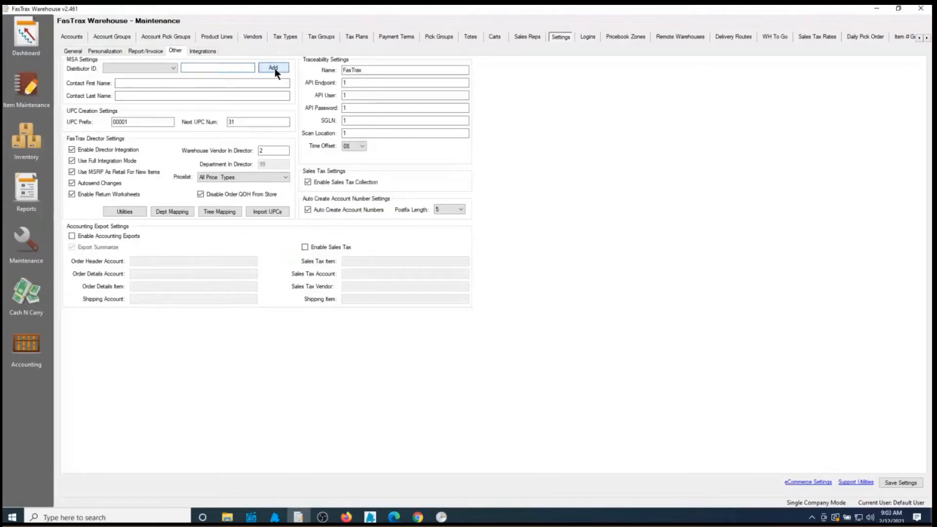
left_click(172, 68)
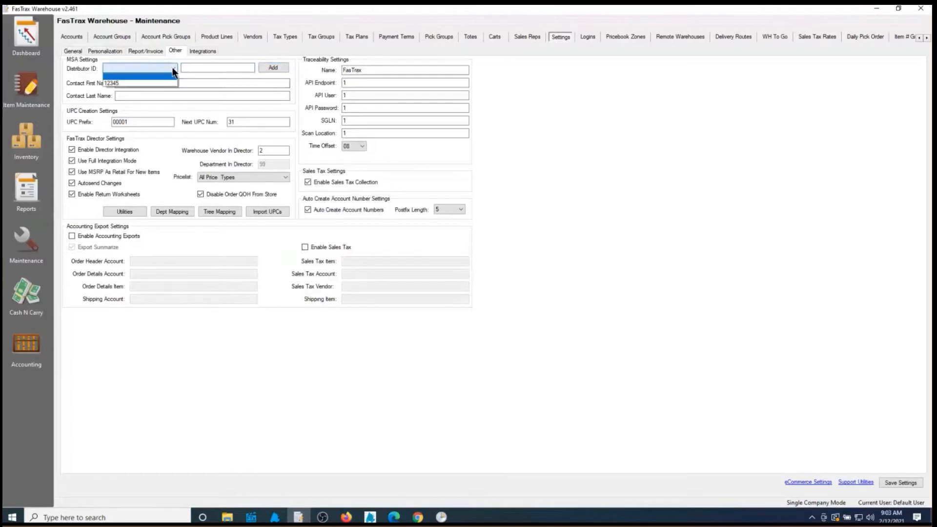
left_click(119, 87)
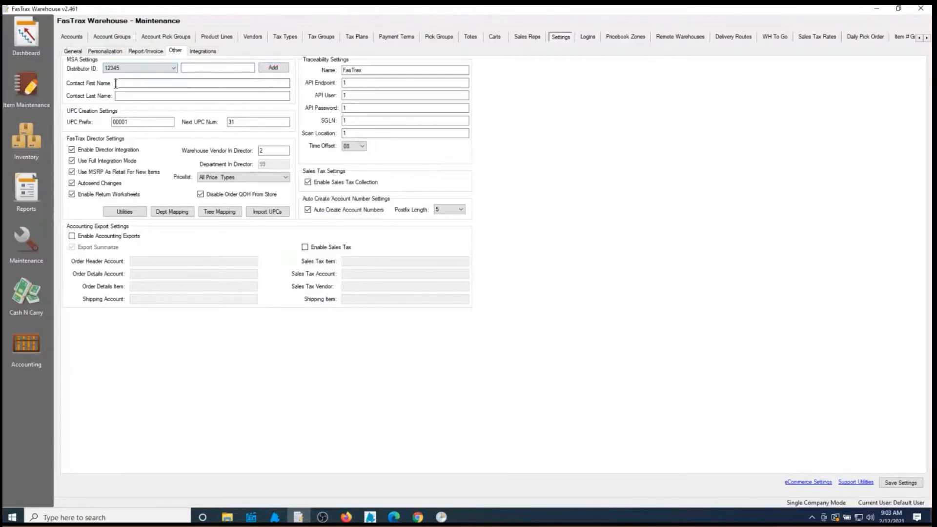
Enter the contact's first and last name in the MSA contact fields
left_click(181, 84)
key("Tab")
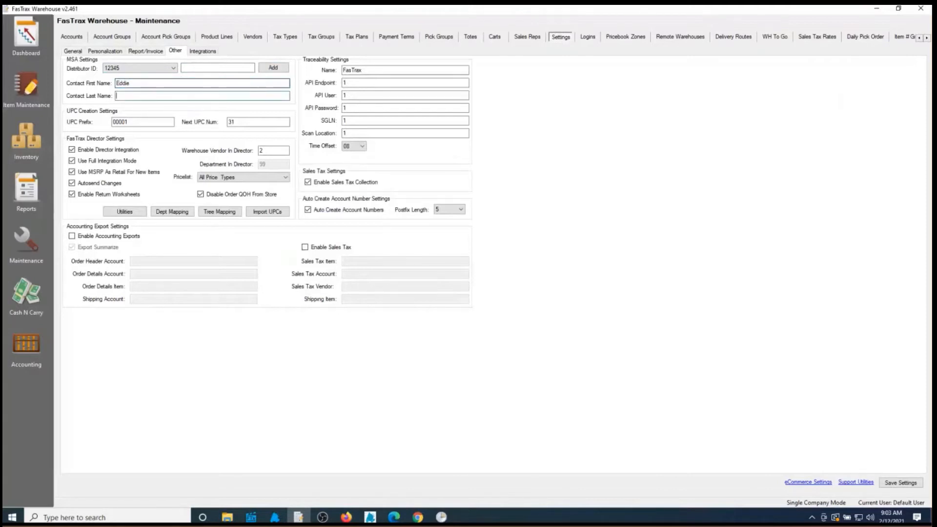
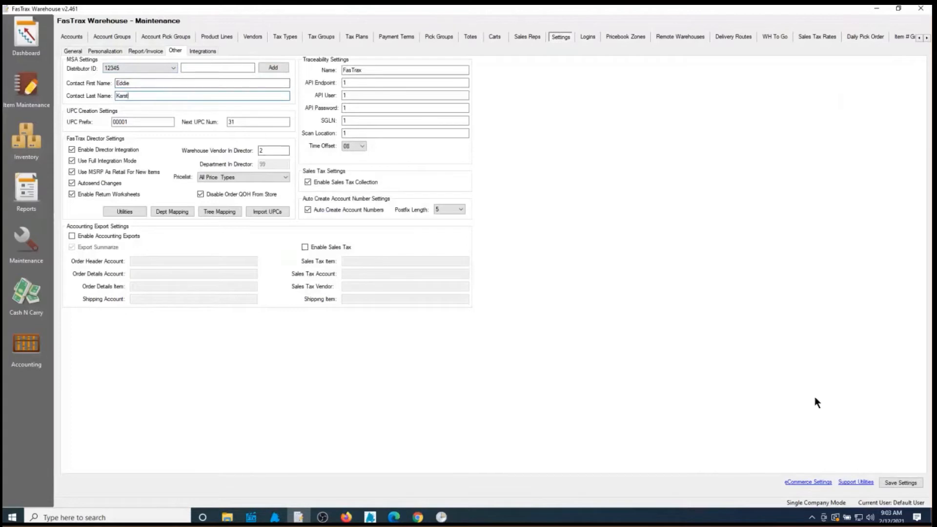
Save the MSA settings and acknowledge the Settings Saved confirmation
left_click(902, 483)
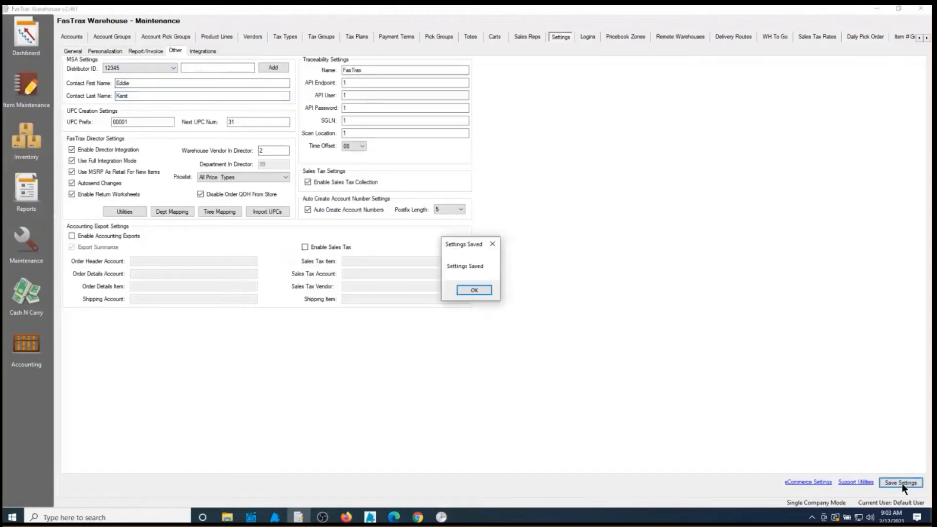
left_click(477, 291)
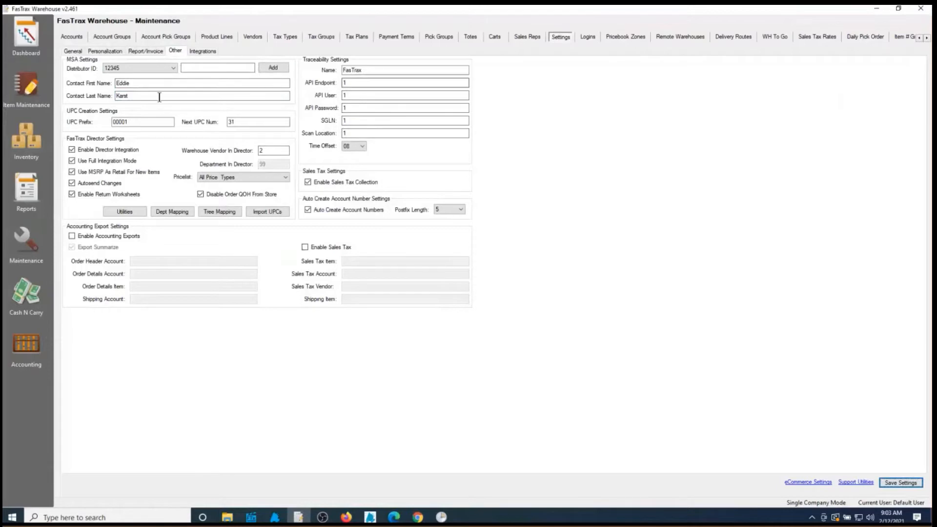
Load item number 1, Basic Cigarette, in Item Maintenance
left_click(27, 90)
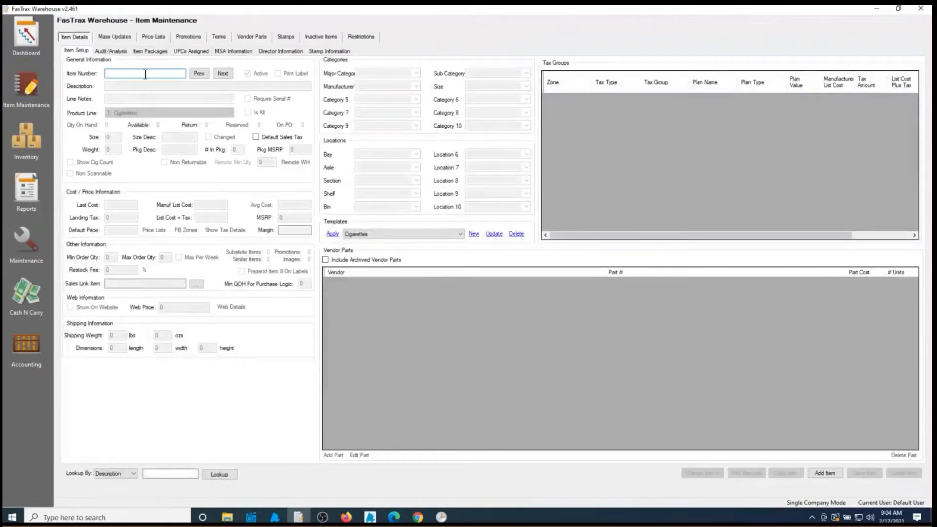
type("1")
key("Return")
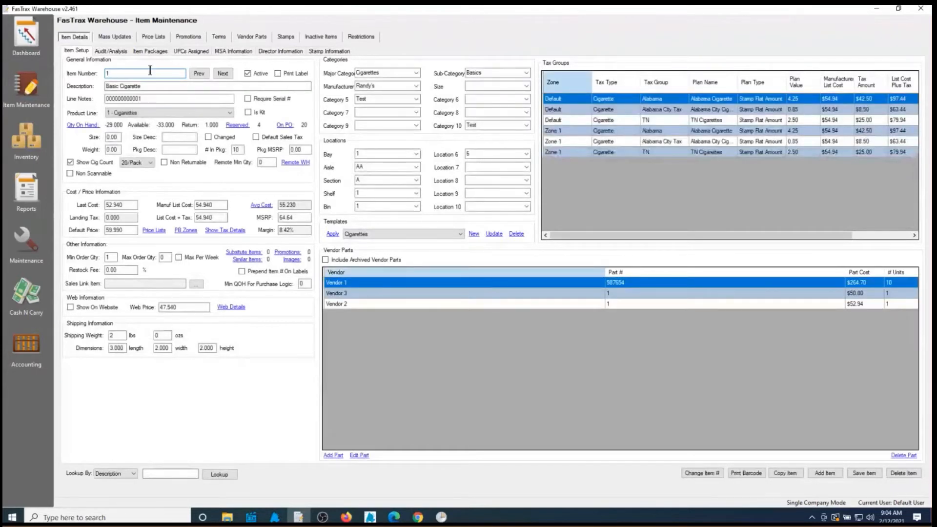
Review item 1's MSA Information: MSA Item flag, MSA category and sticks value 200
left_click(227, 49)
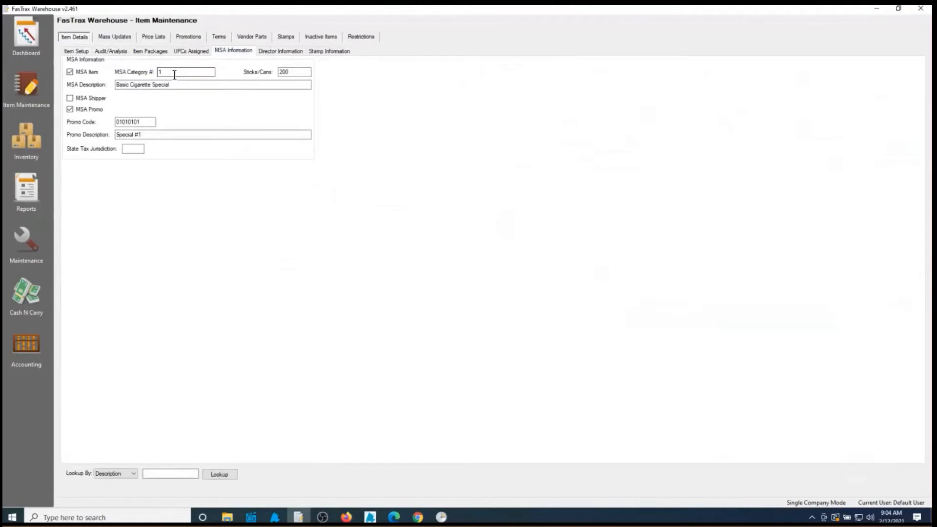
left_click(215, 87)
left_click(70, 72)
left_click(70, 72)
key("Tab")
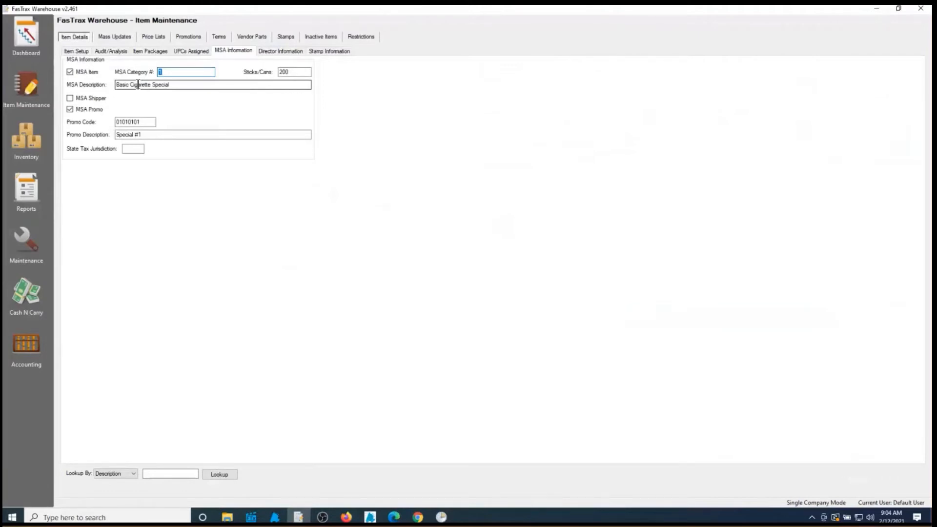
left_click(300, 73)
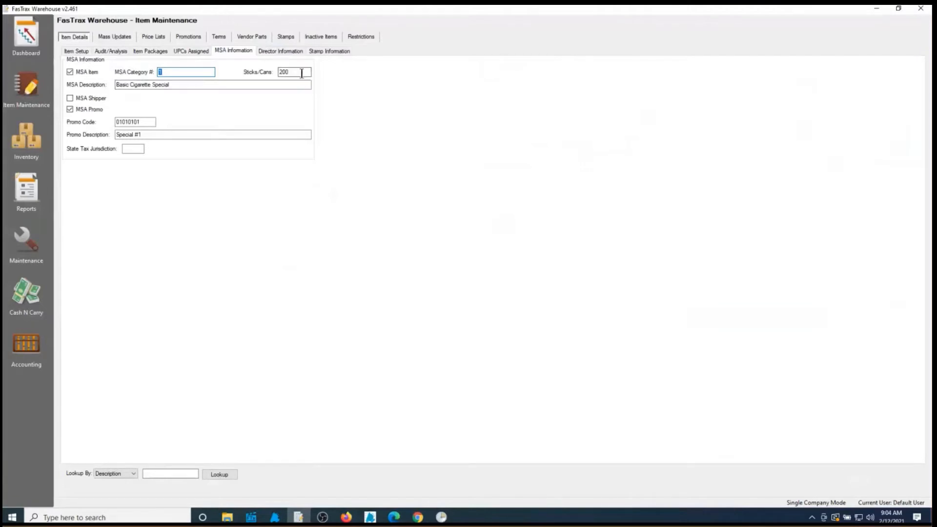
left_click_drag(301, 74, 260, 81)
Compare the MSA description against the general item description Basic Cigarette
left_click_drag(186, 86, 98, 100)
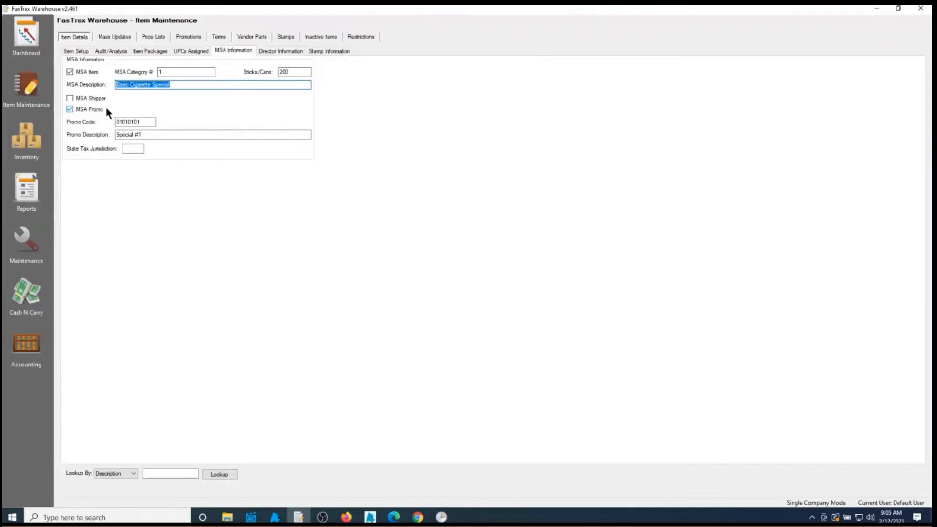
left_click(73, 51)
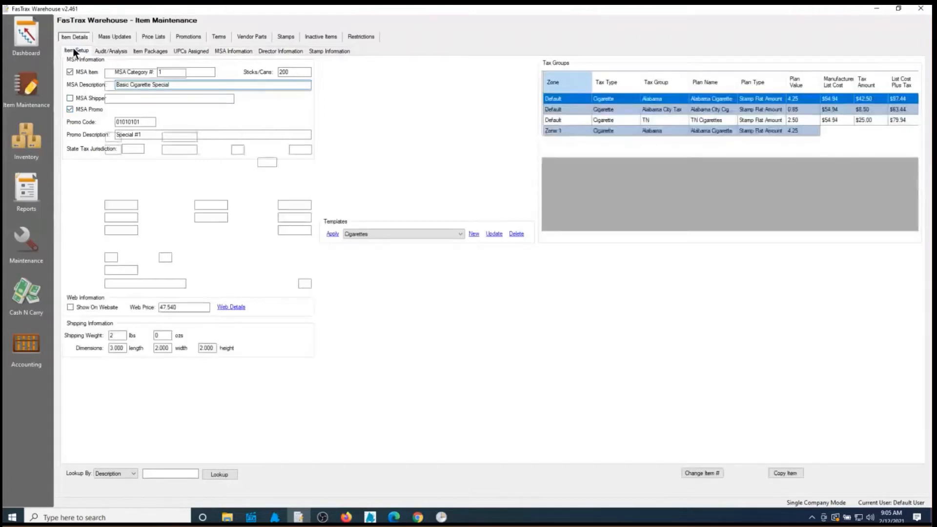
left_click_drag(139, 87, 100, 88)
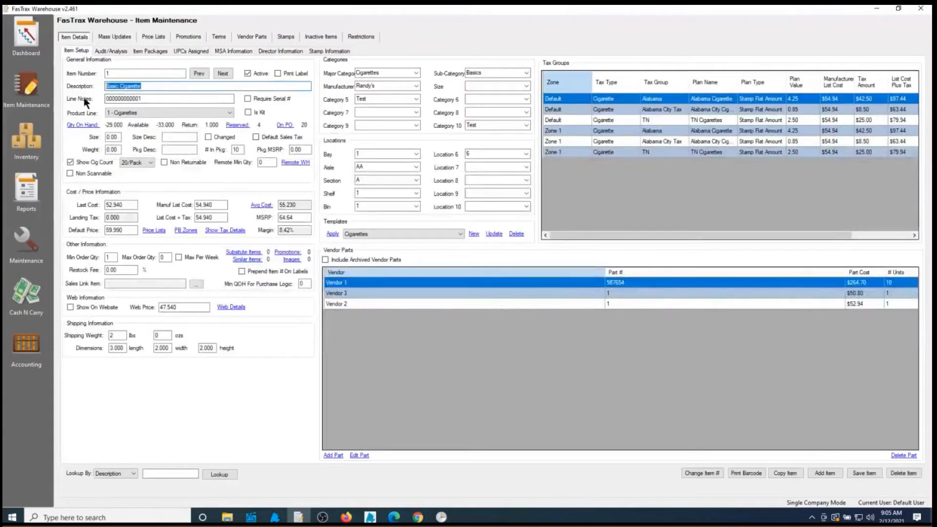
left_click(219, 51)
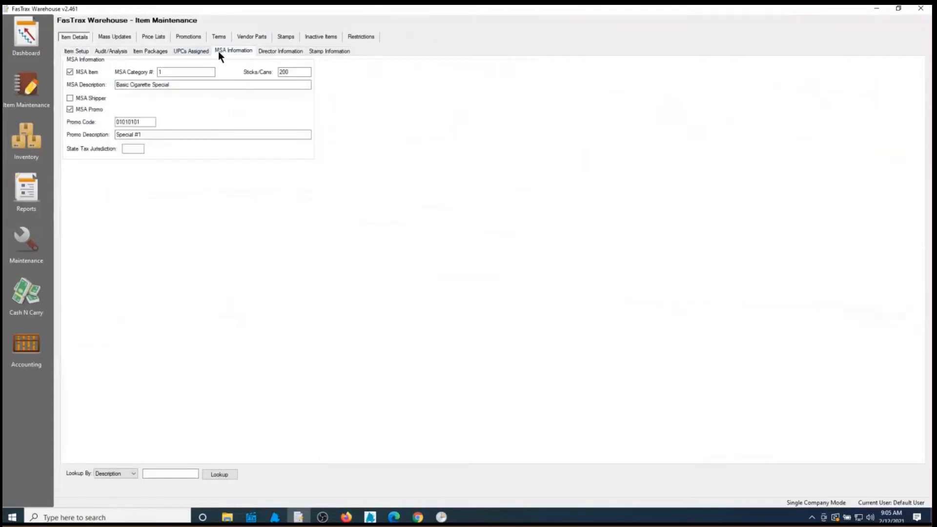
left_click(188, 85)
left_click_drag(188, 85, 166, 88)
Check the promo code, promo description and state tax jurisdiction fields, then go to Reports
left_click(139, 121)
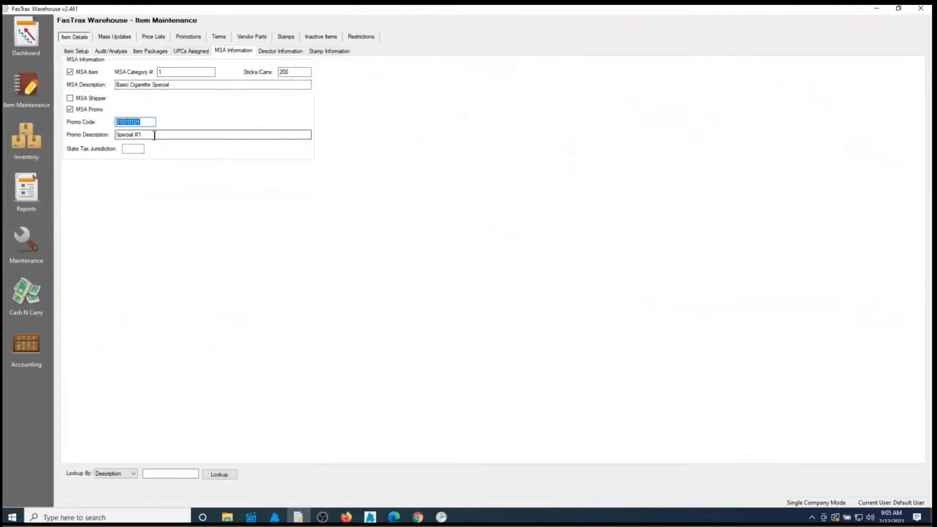
key("Tab")
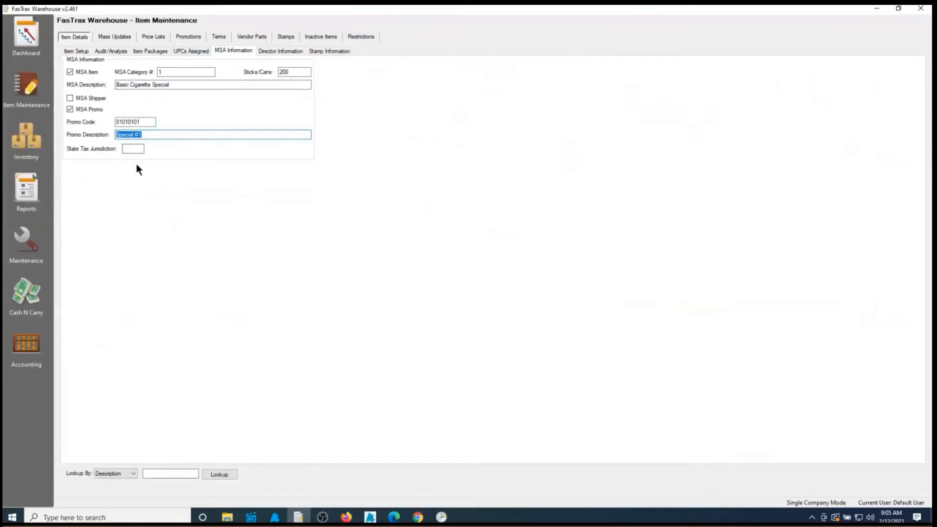
left_click(130, 149)
left_click(30, 189)
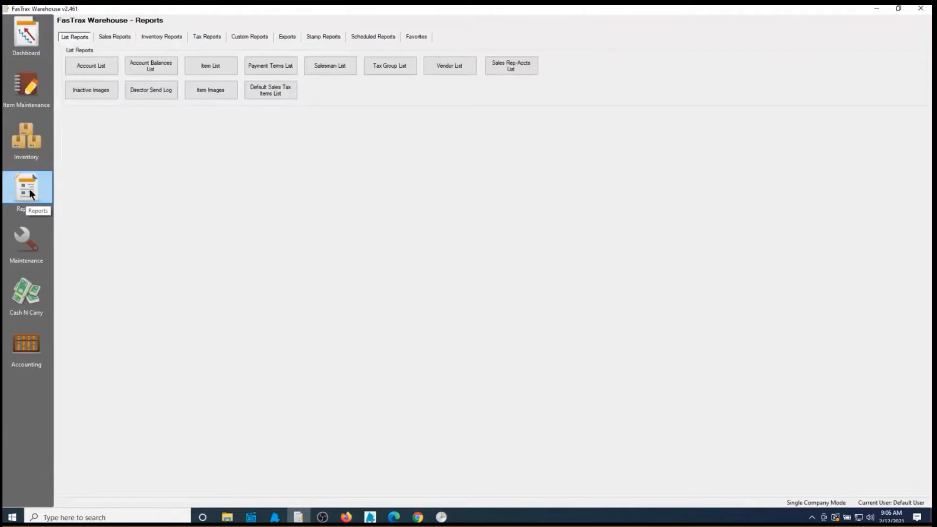
Open the MSA Sales report, choose distributor 12345 and enable Auto FTP Send
left_click(112, 39)
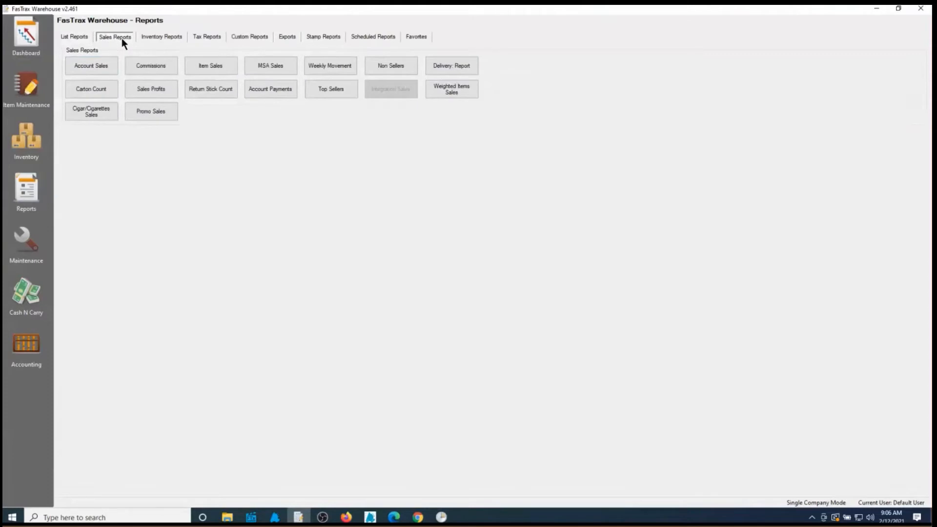
left_click(276, 71)
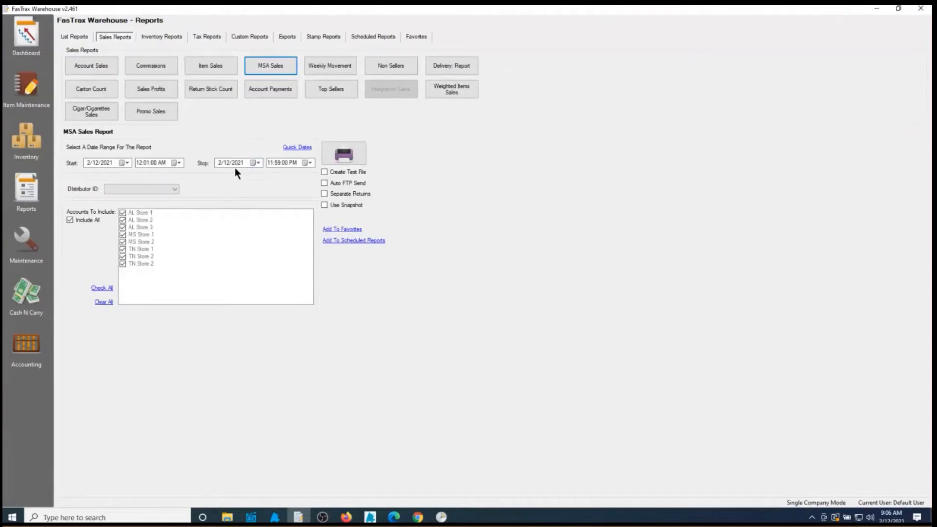
left_click(174, 189)
left_click(154, 204)
left_click(70, 220)
left_click(324, 183)
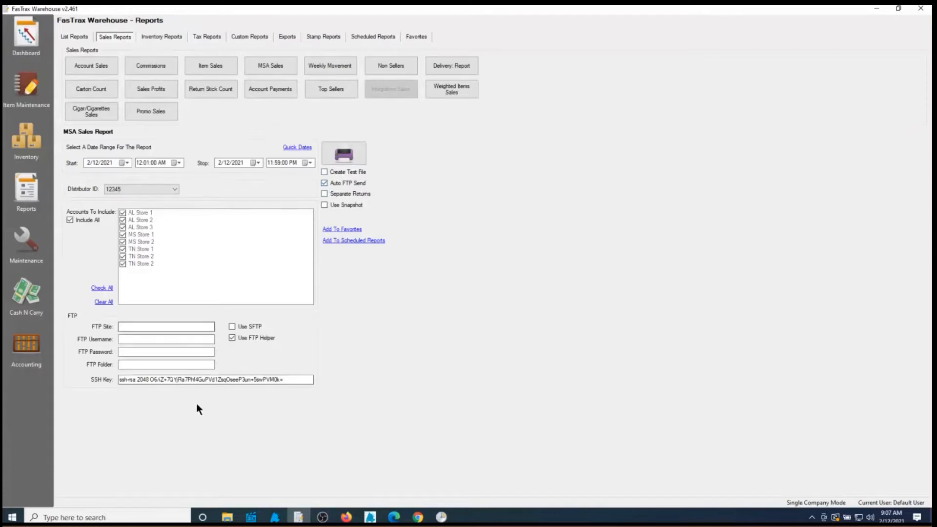
Look over the FTP Site and Username fields, then turn Auto FTP Send off
left_click(119, 328)
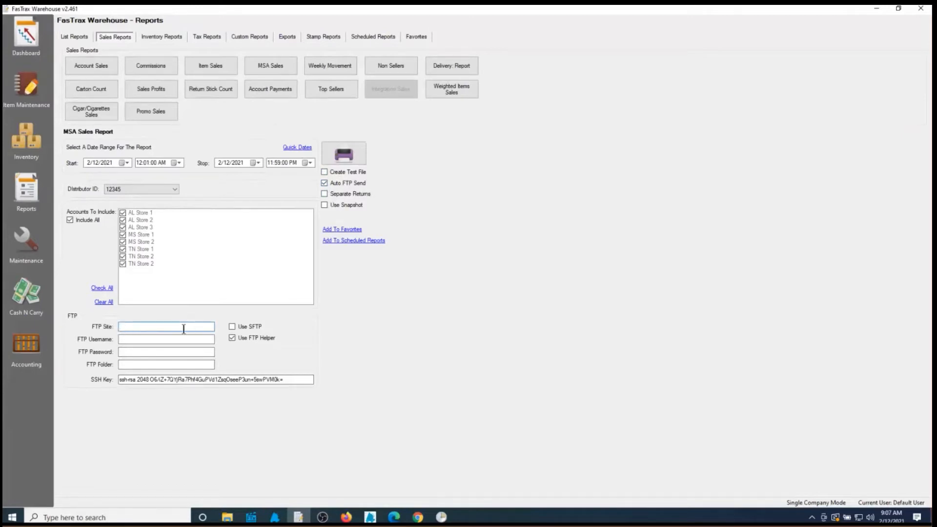
left_click(155, 339)
left_click(325, 183)
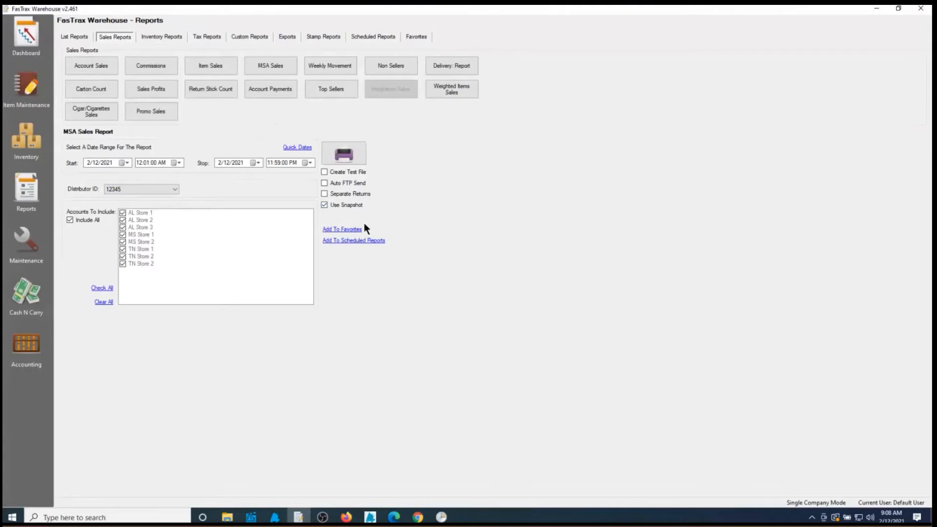
Add the MSA Sales report to favorites under the nickname 'MSA' and dismiss the confirmation
left_click(339, 231)
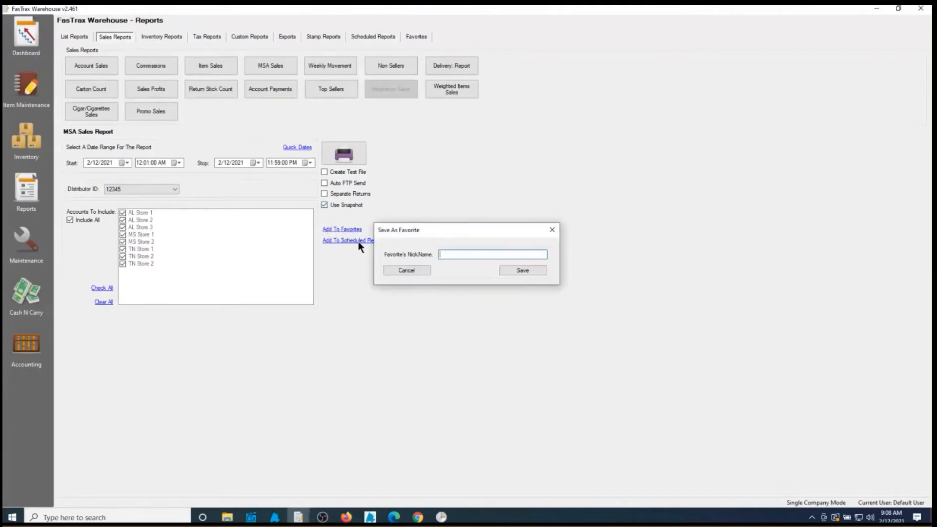
left_click(470, 255)
type("MSA")
left_click(532, 271)
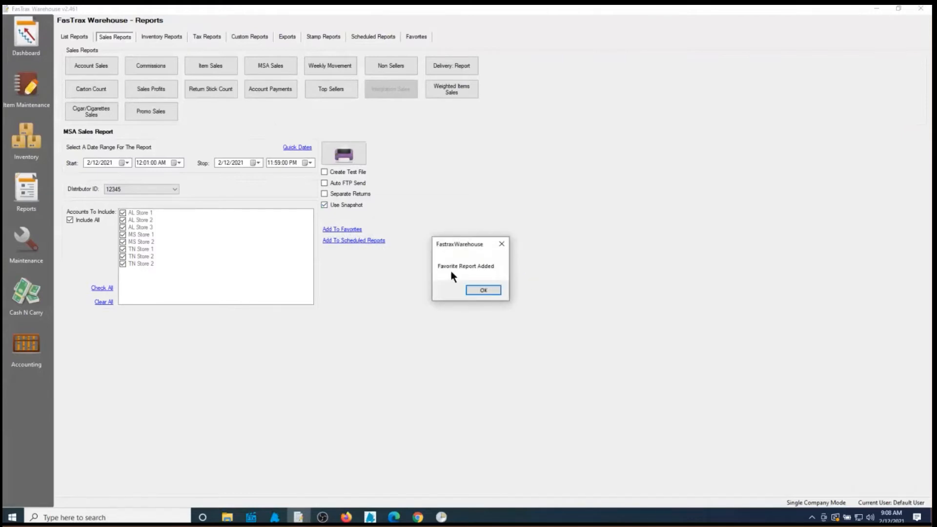
left_click(483, 290)
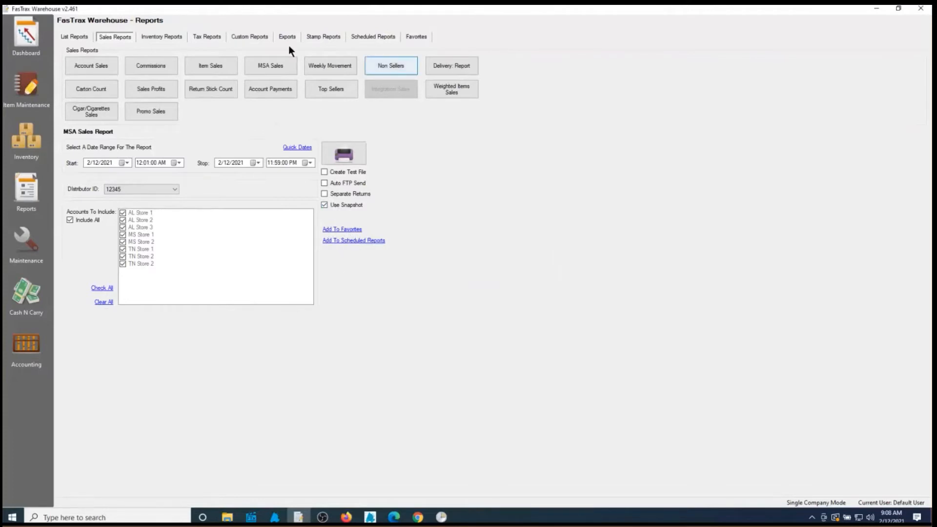
Load the saved MSA favorite to restore the 2/12/2021 MSA Sales Report settings
left_click(418, 36)
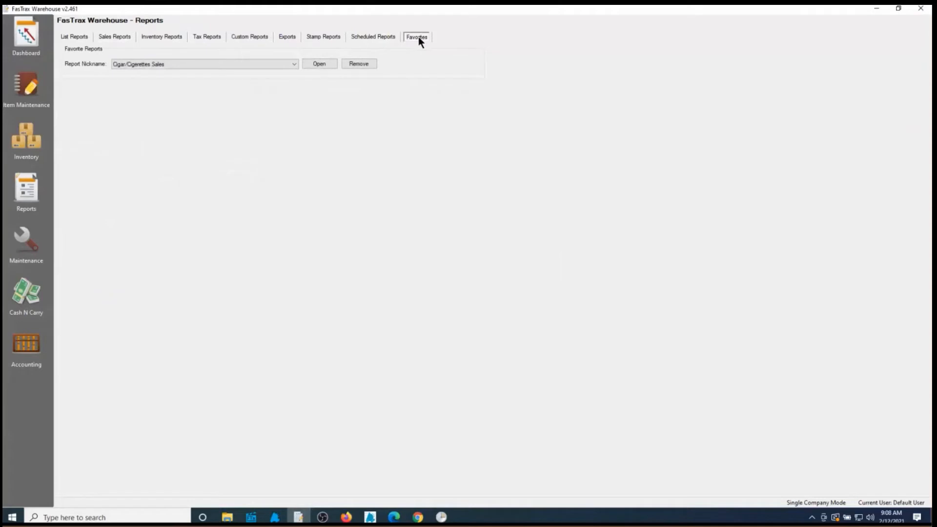
left_click(276, 63)
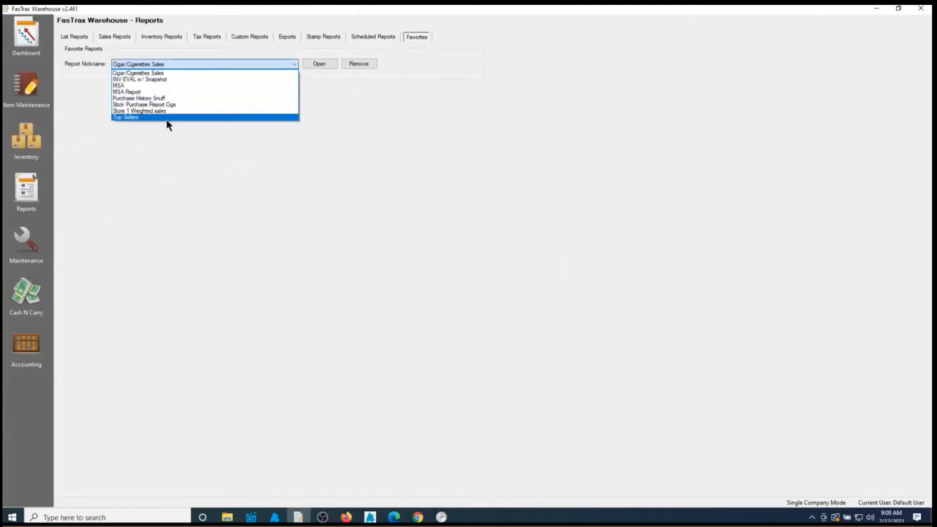
left_click(123, 86)
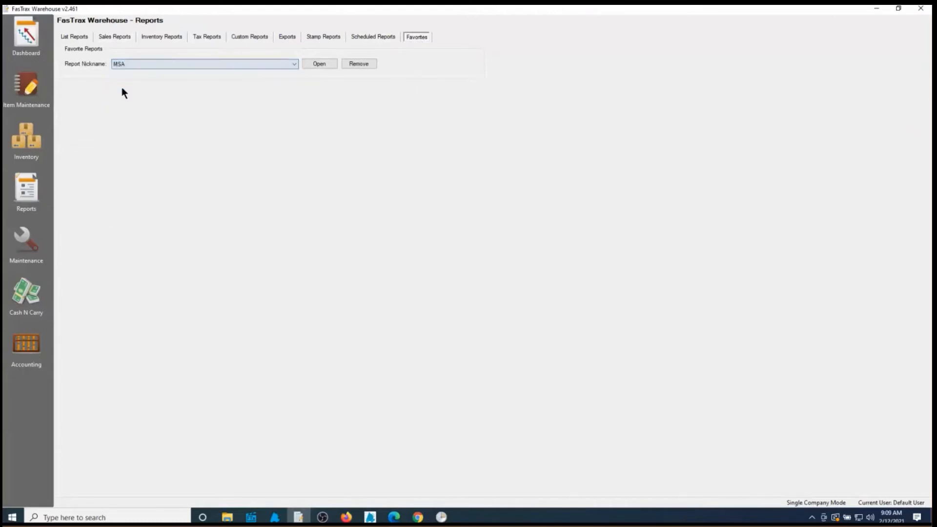
left_click(319, 65)
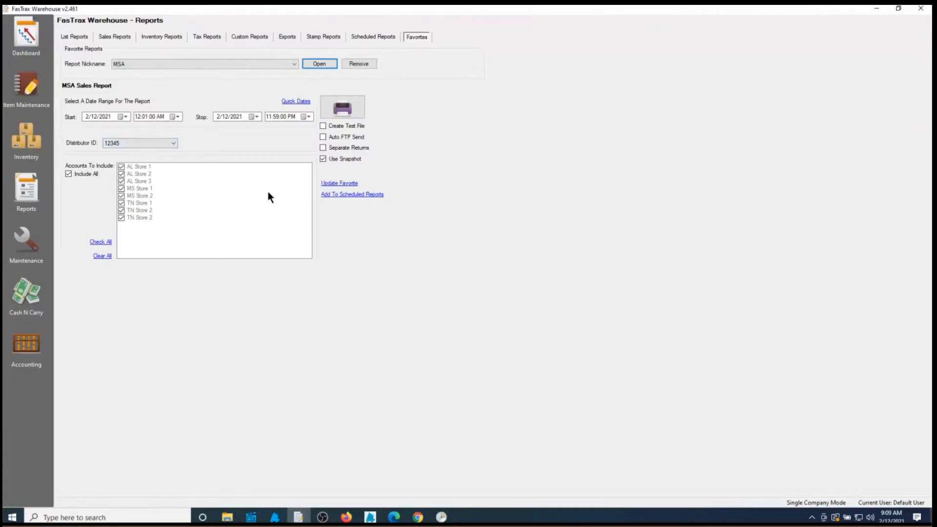
Name the schedule MSA and set it to run weekly on Tuesdays at 1:00 AM
left_click(361, 195)
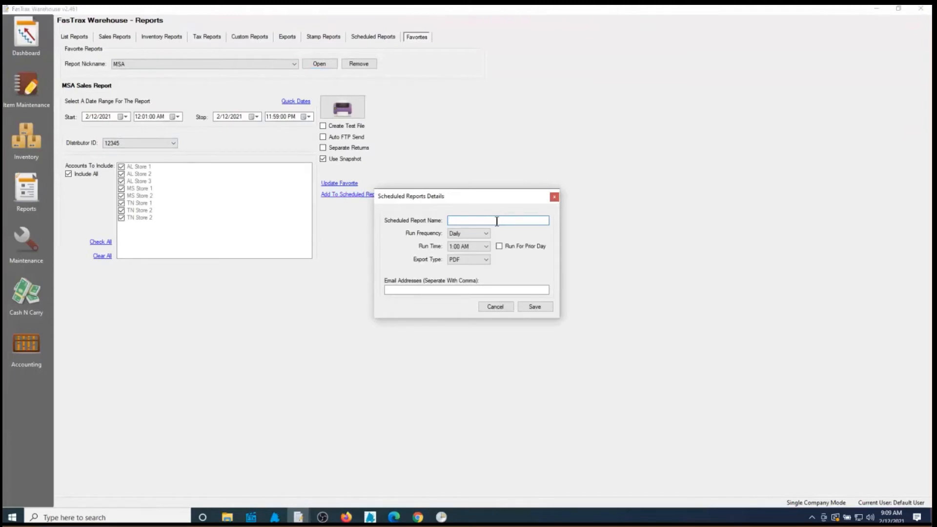
type("MSA")
left_click(486, 233)
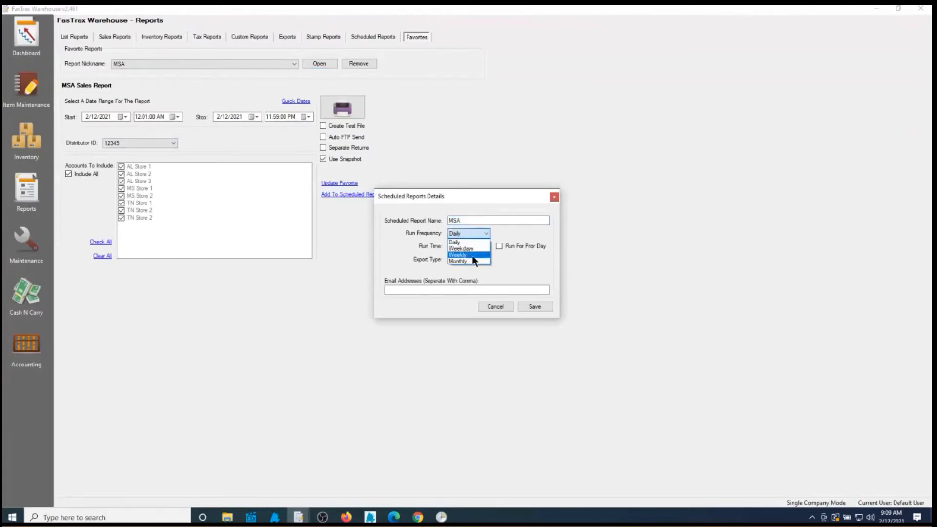
left_click(470, 255)
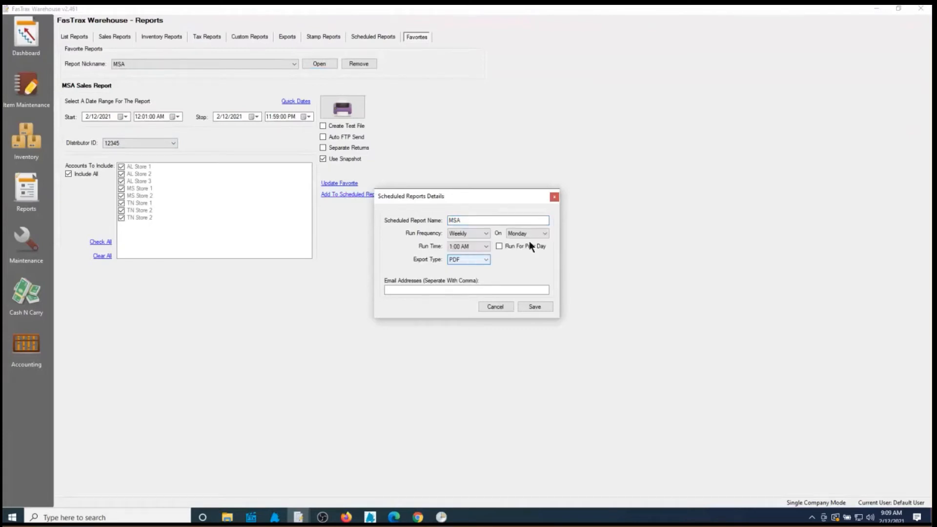
left_click(542, 233)
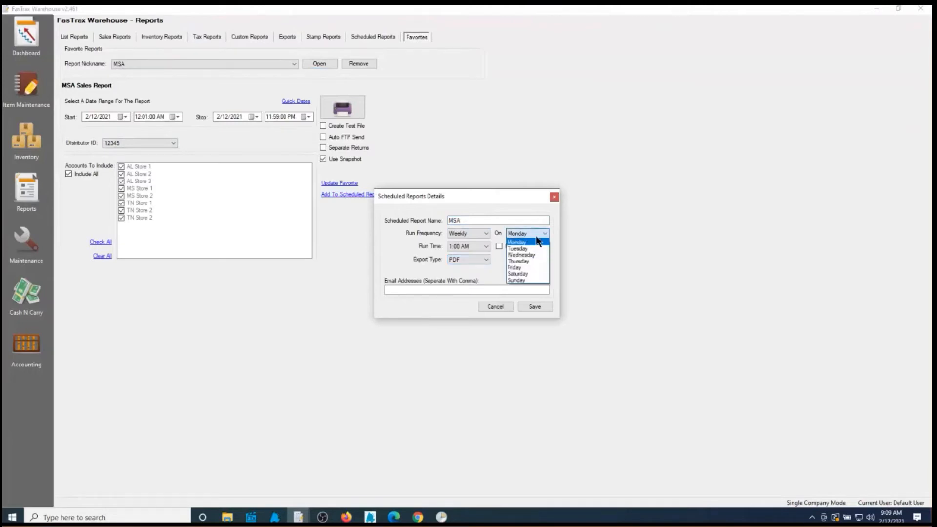
left_click(516, 248)
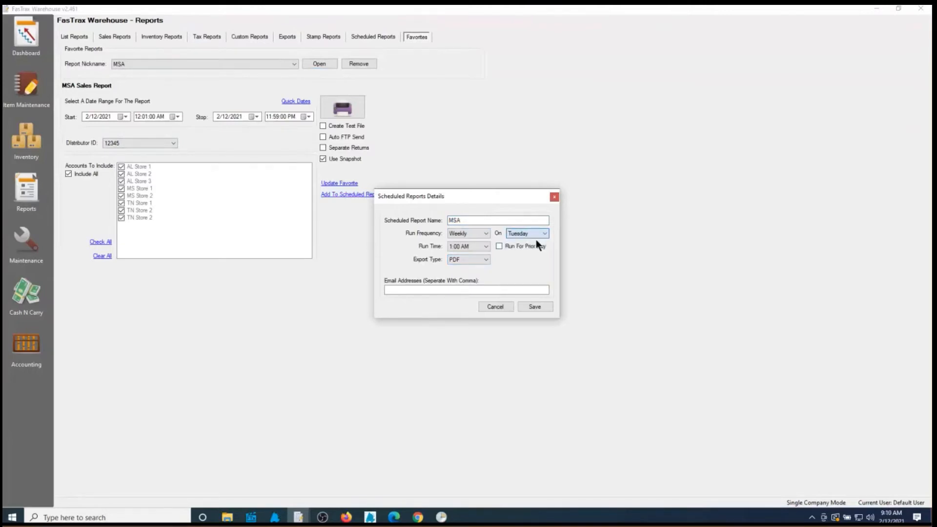
left_click(487, 246)
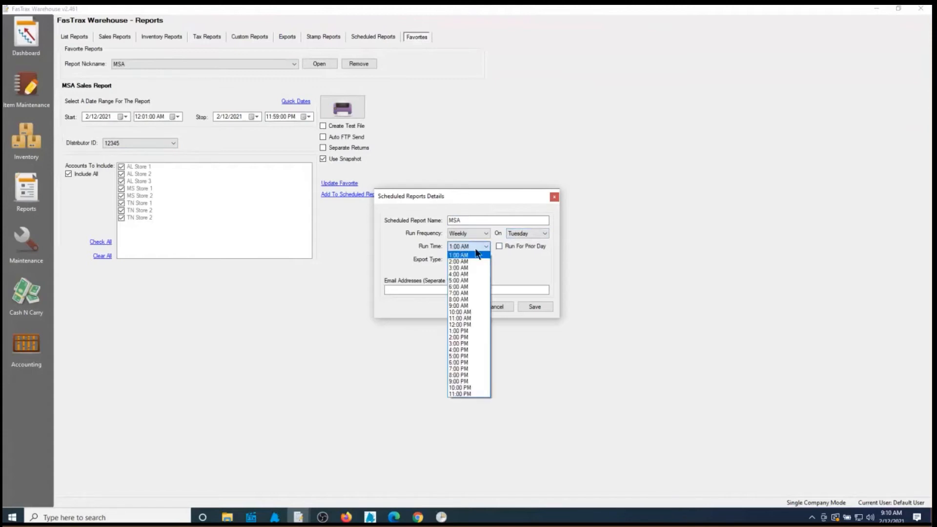
left_click(476, 253)
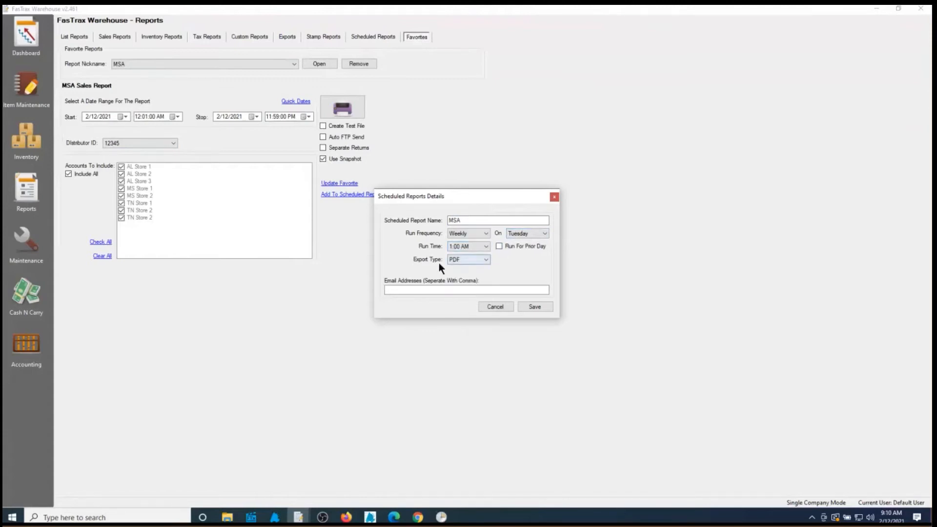
Export as PDF, enter the recipient's e-mail address, and save the schedule
left_click(486, 258)
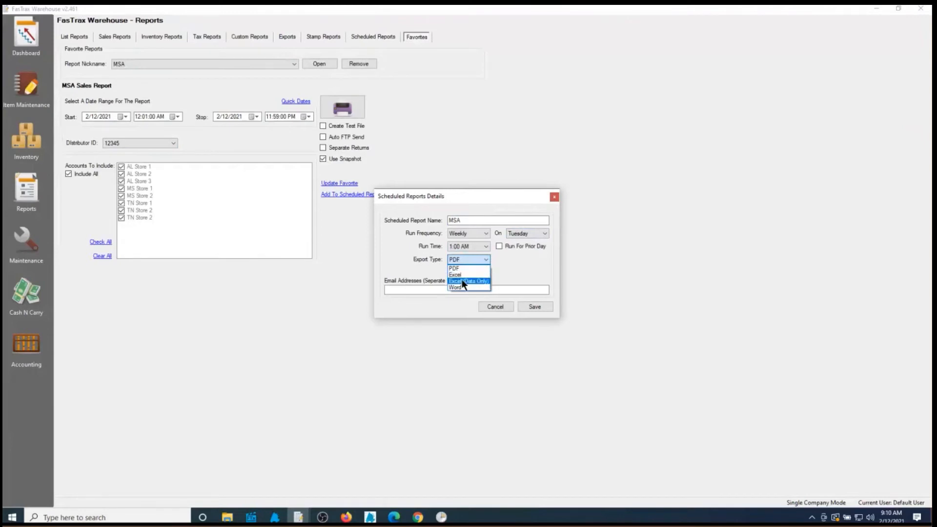
left_click(518, 269)
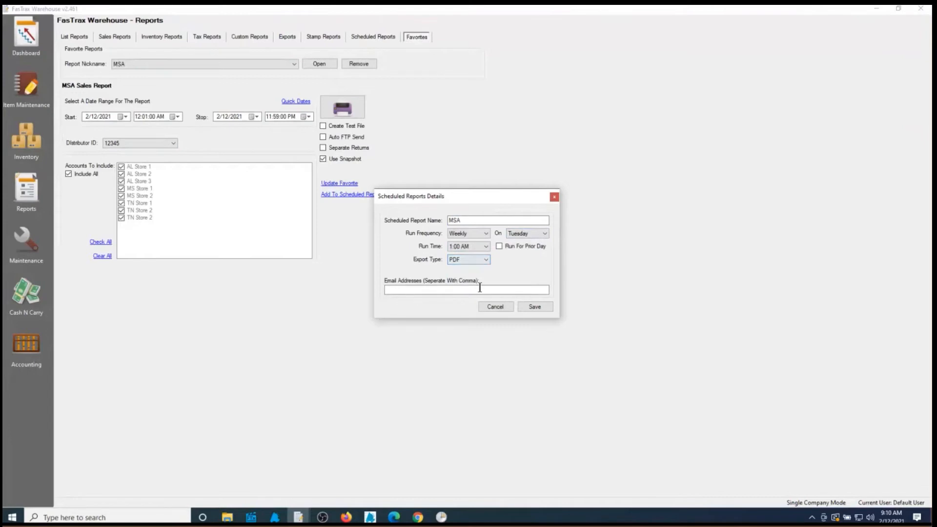
left_click(449, 293)
left_click(534, 306)
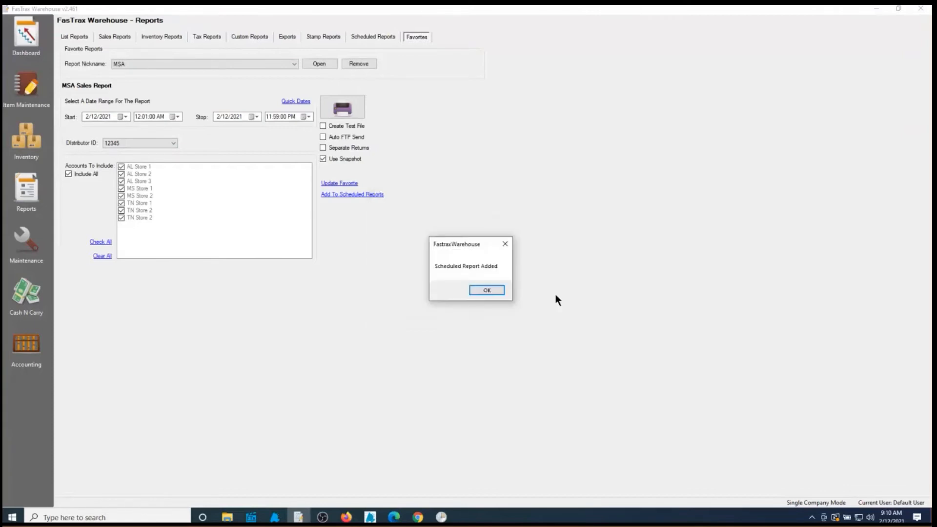
Dismiss the confirmation and review the weekly 1:00 AM MSA entry among the scheduled reports
left_click(486, 290)
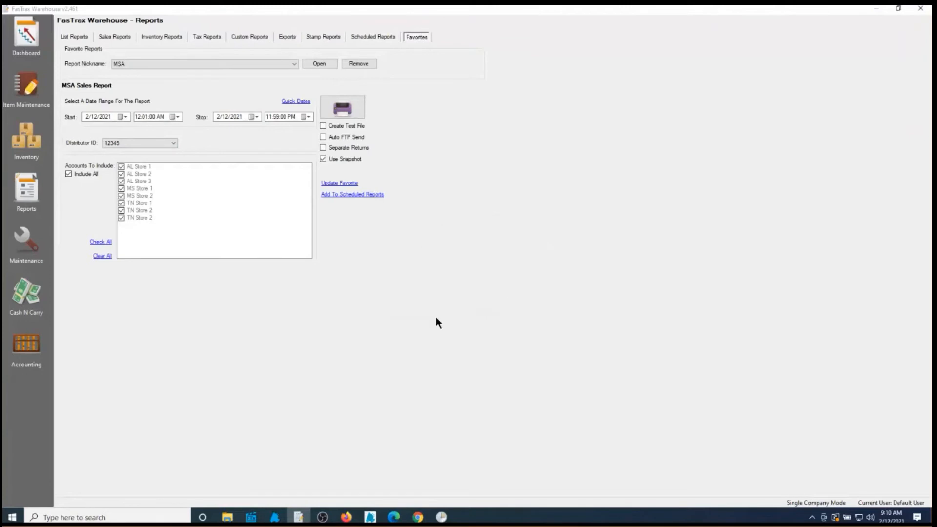
left_click(372, 38)
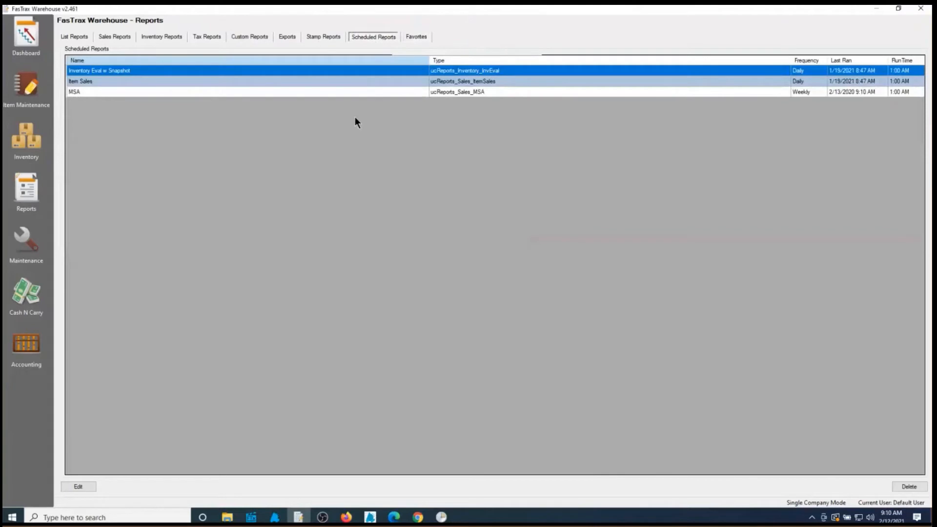
left_click(76, 92)
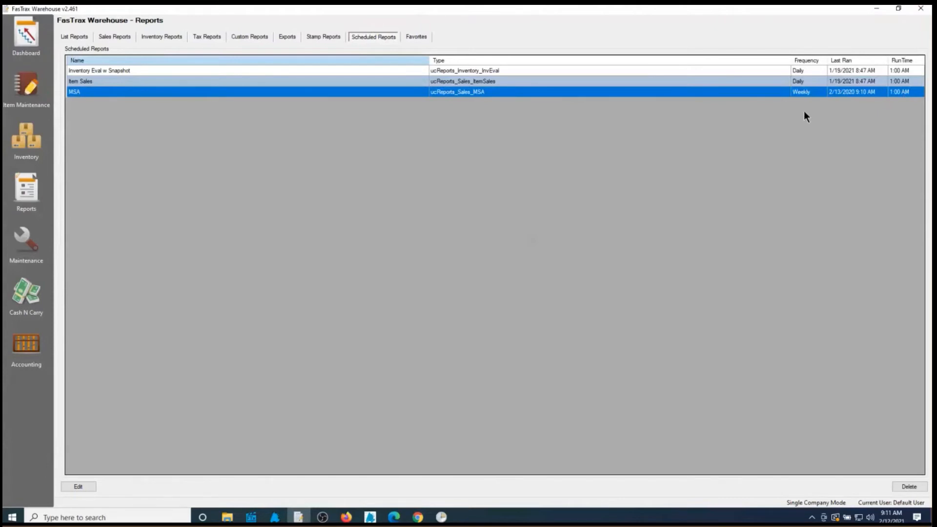
left_click(806, 81)
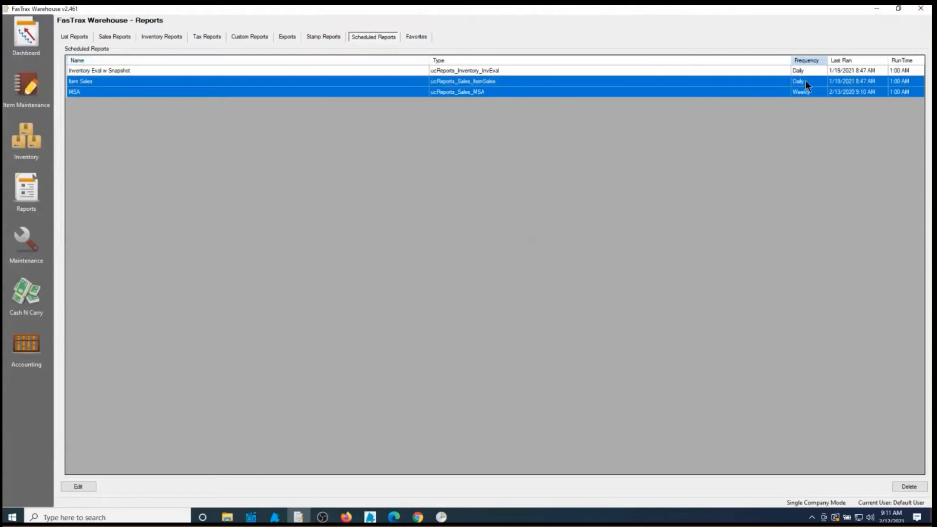
left_click(857, 94)
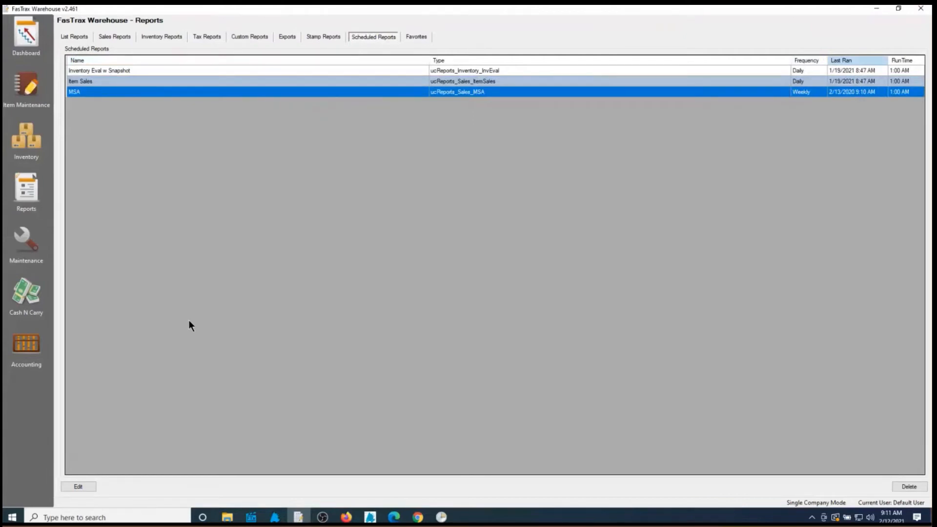
Find WarehouseScheduledTasks in C:\Fastrax, minimize Explorer, and return to Task Scheduler
left_click(227, 518)
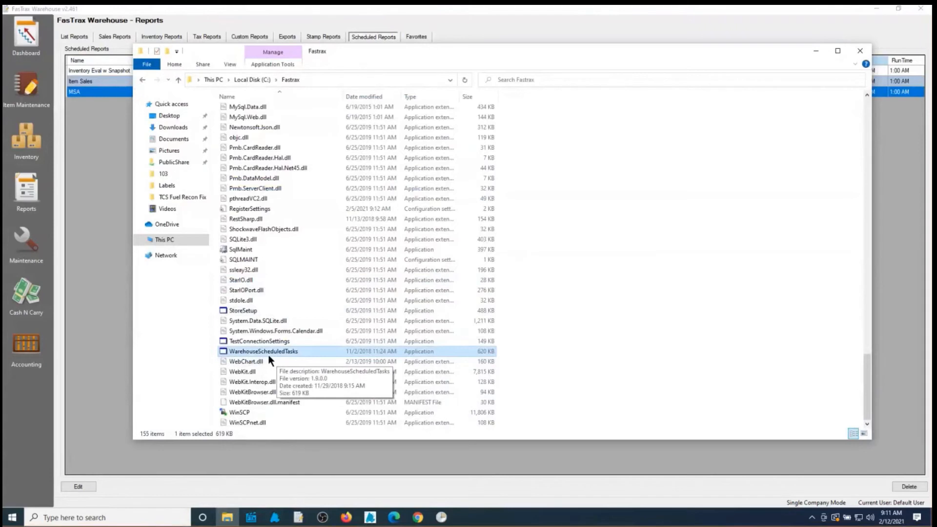
left_click(814, 52)
left_click(441, 517)
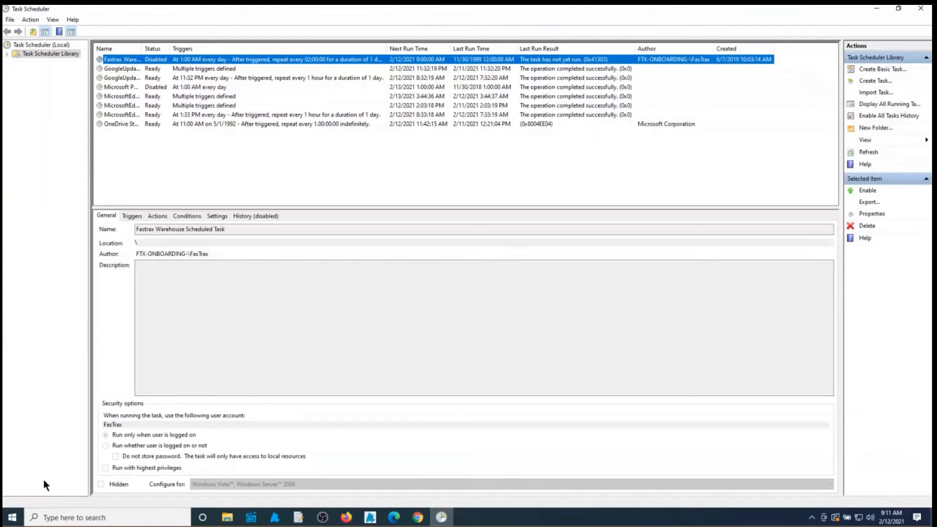
left_click(15, 520)
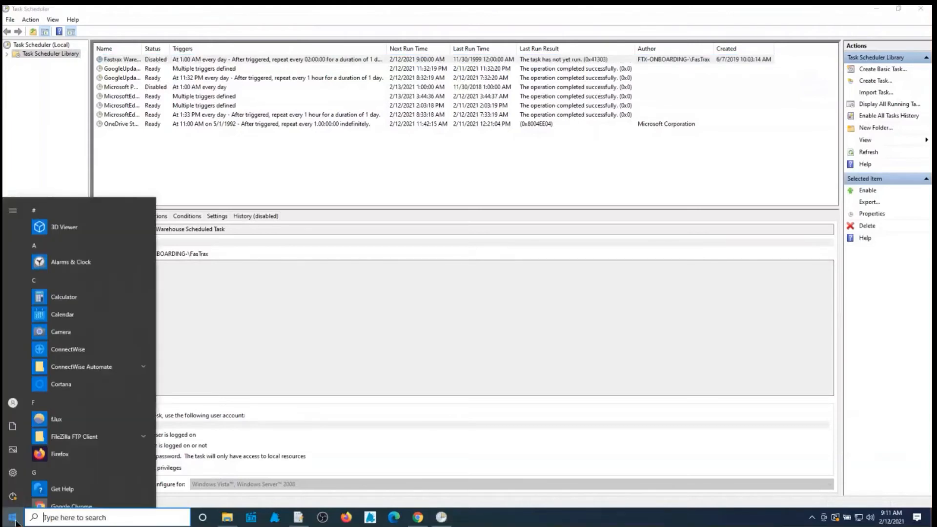
Select the disabled Fastrax Warehouse Scheduled Task and open its Properties
type("task")
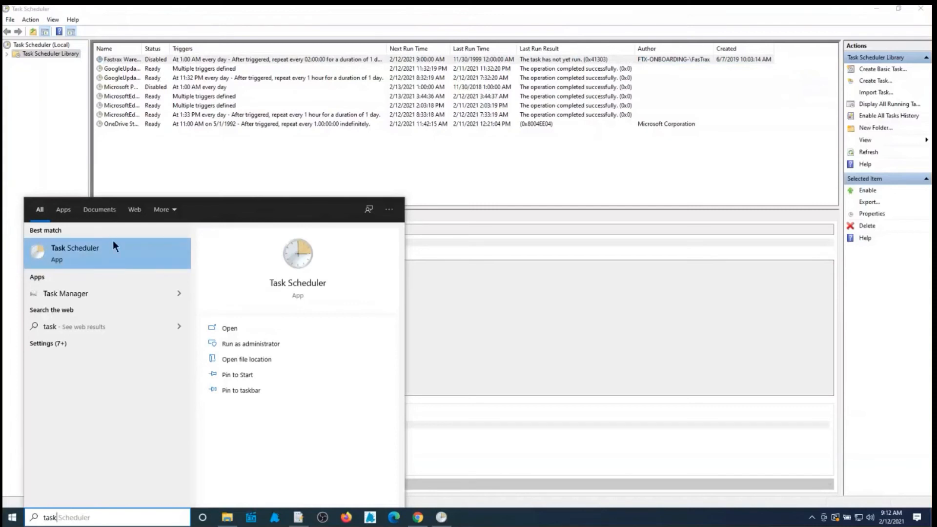
left_click(347, 160)
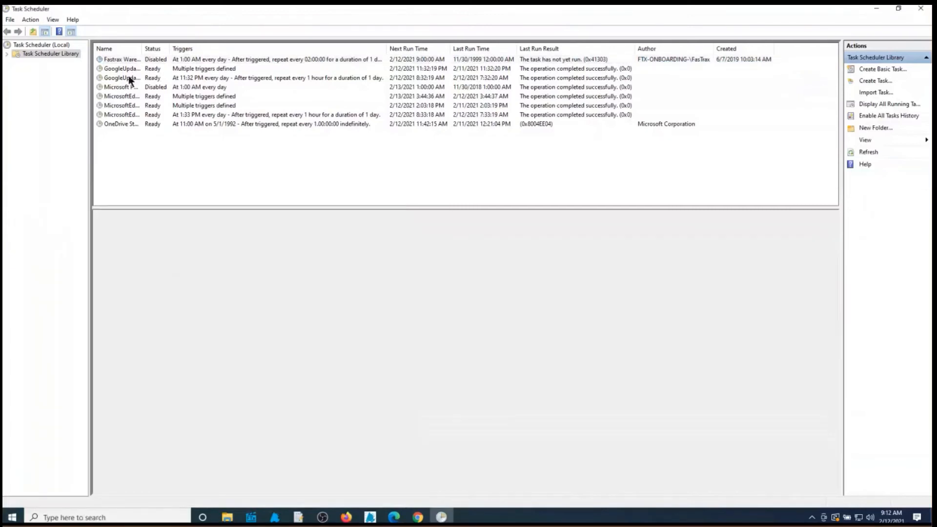
left_click(154, 61)
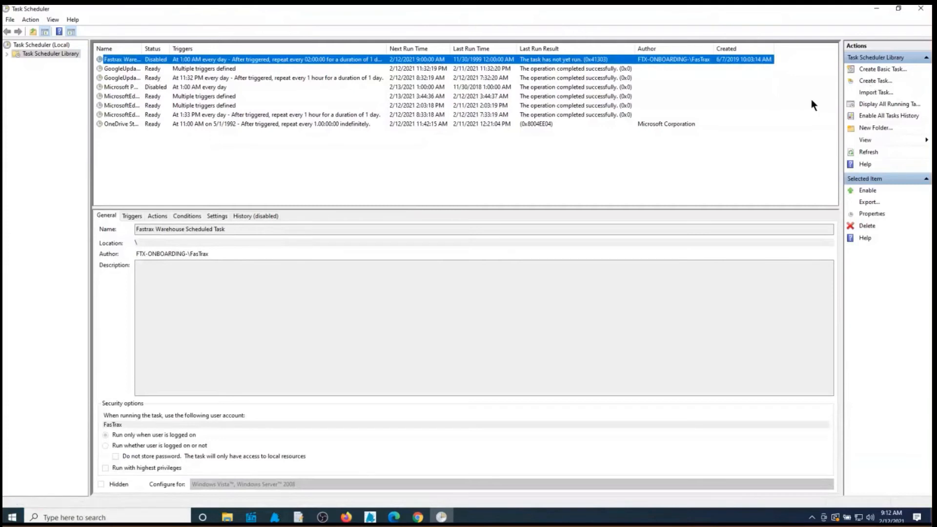
left_click(874, 215)
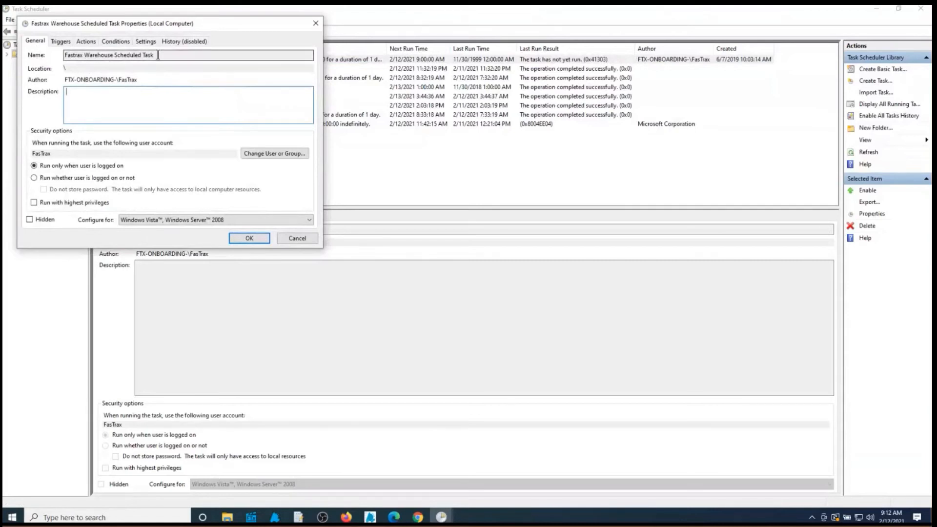
Review the task's name and General settings, then view its Triggers list
left_click_drag(157, 55, 42, 75)
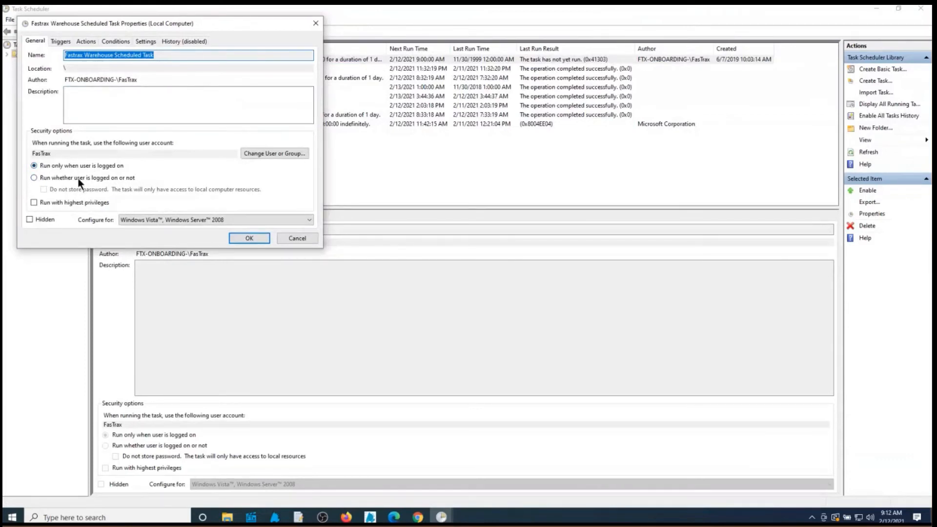
left_click(62, 42)
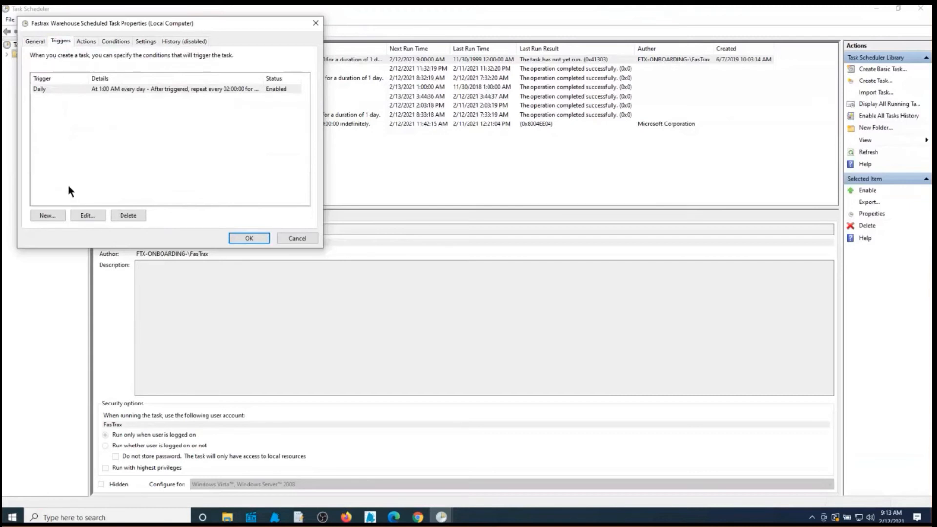
Edit the Daily 1:00 AM trigger, keep its 2-hour repeat interval, and confirm
left_click(86, 218)
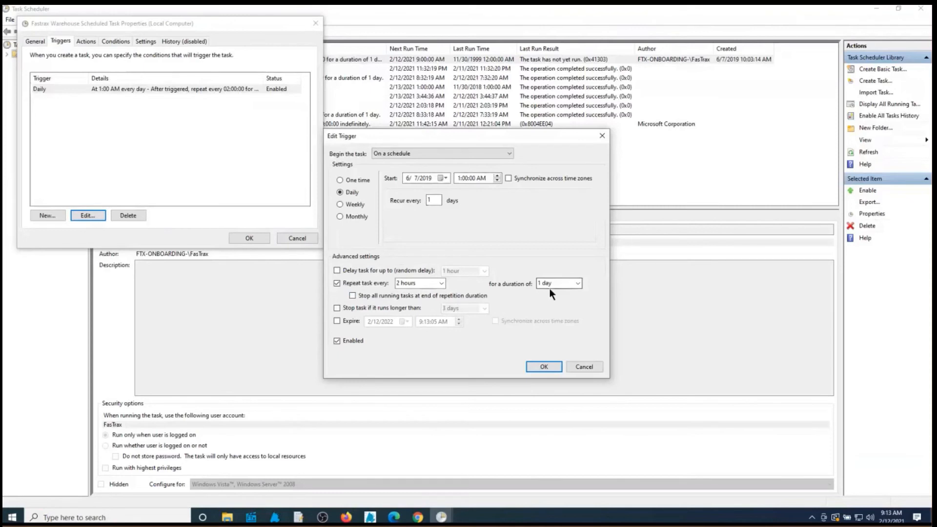
left_click(441, 283)
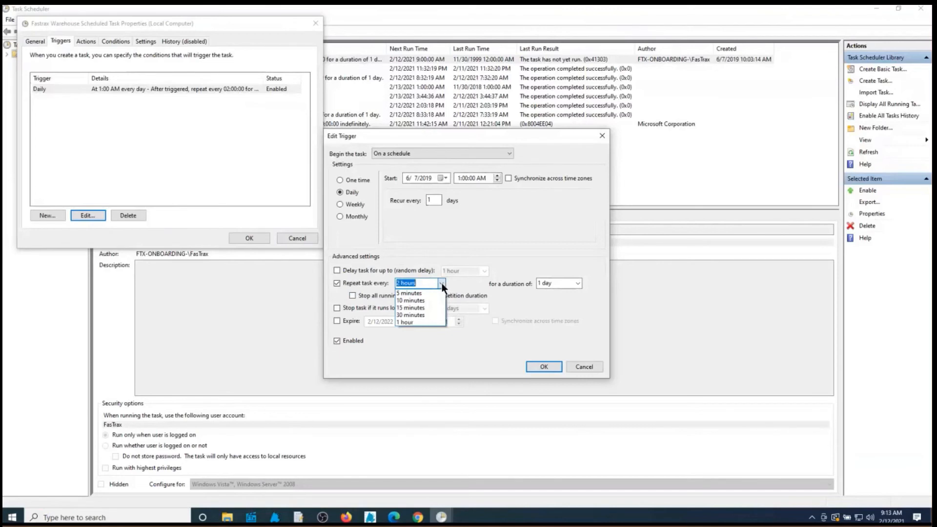
left_click(441, 283)
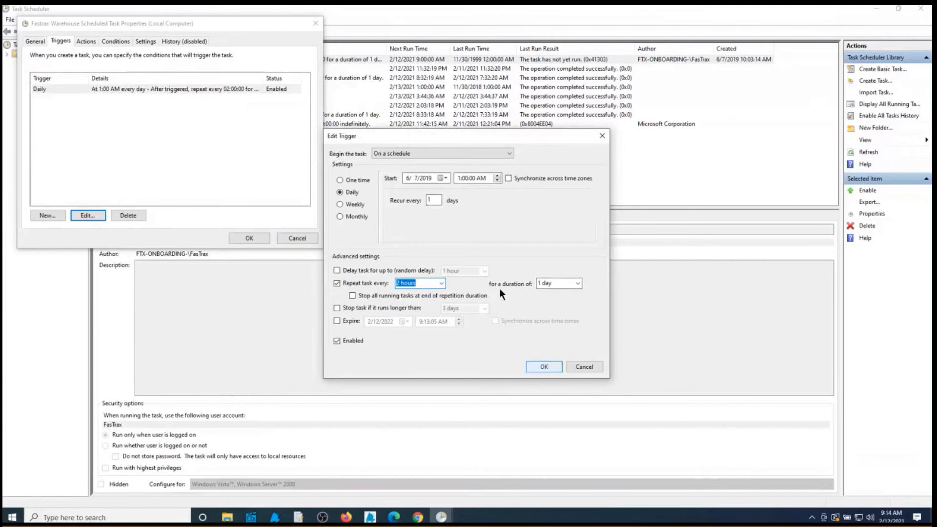
left_click(553, 370)
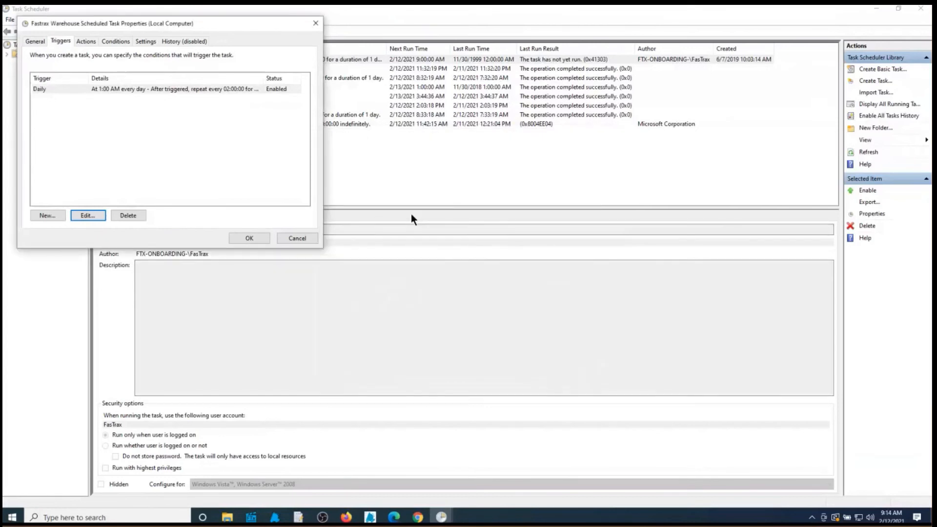
Set the start-a-program action to C:\Fastrax\WarehouseScheduledTasks.exe and confirm the Edit Action dialog
left_click(85, 43)
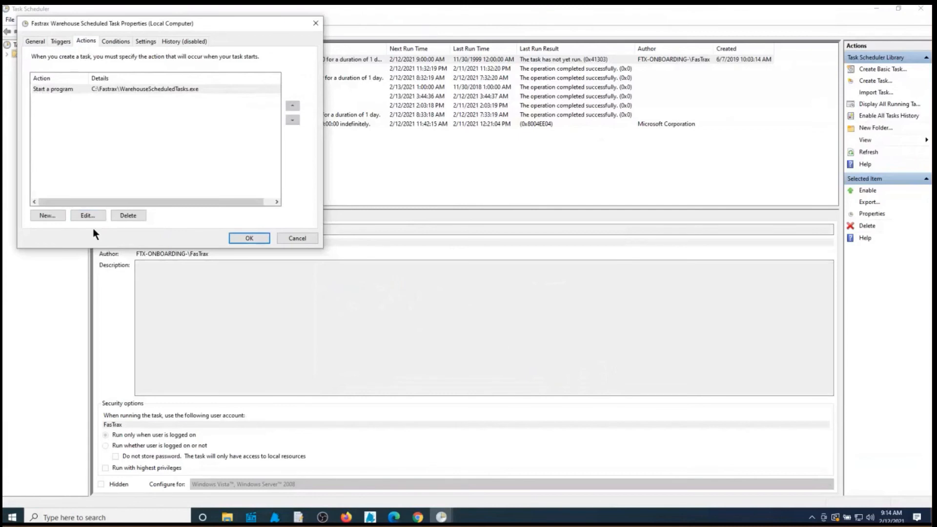
left_click(84, 216)
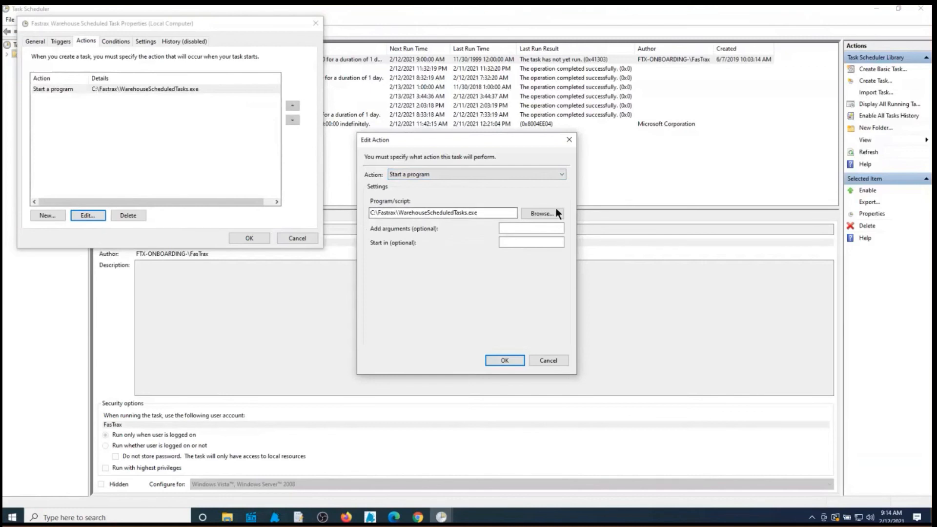
left_click(537, 212)
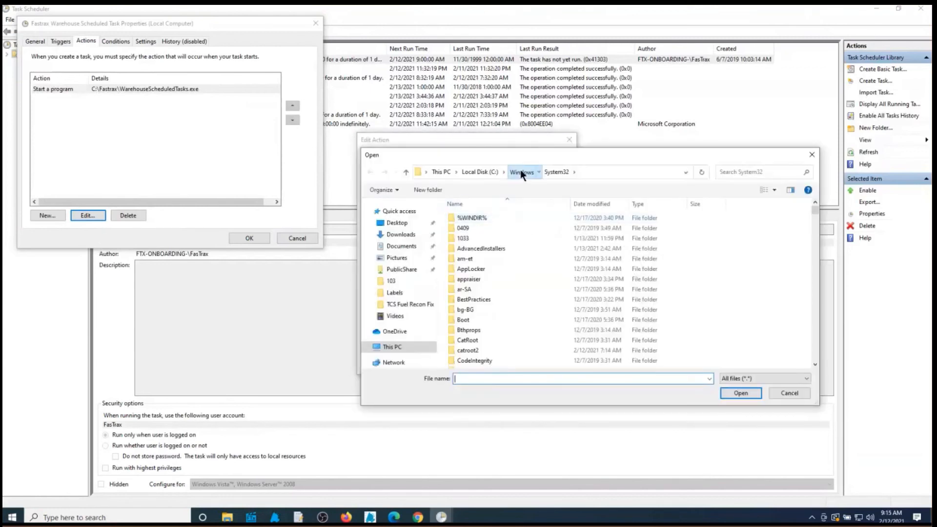
left_click(521, 174)
scroll(476, 230, "down", 6)
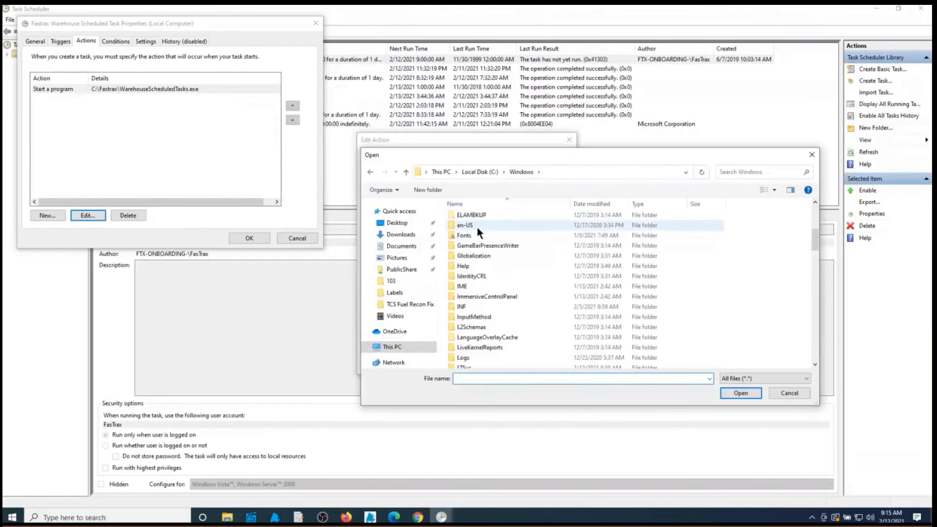
left_click(494, 171)
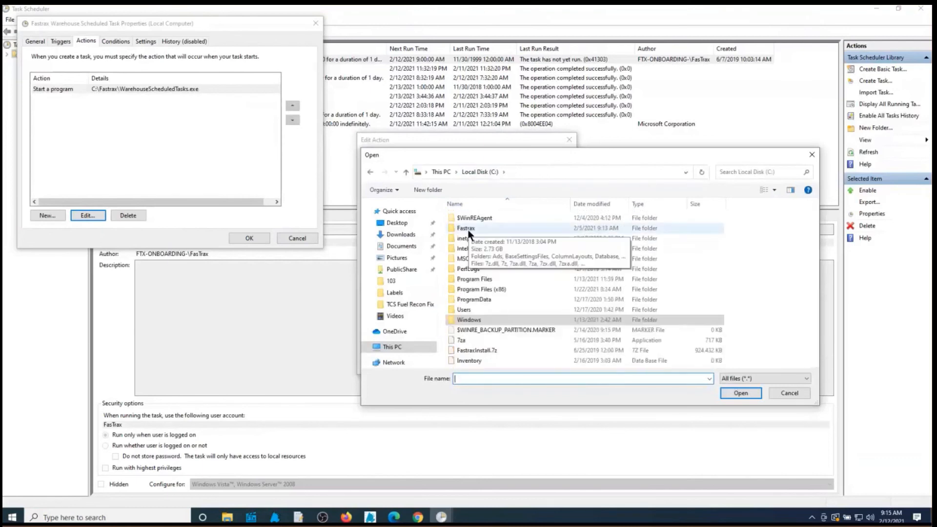
double_click(467, 229)
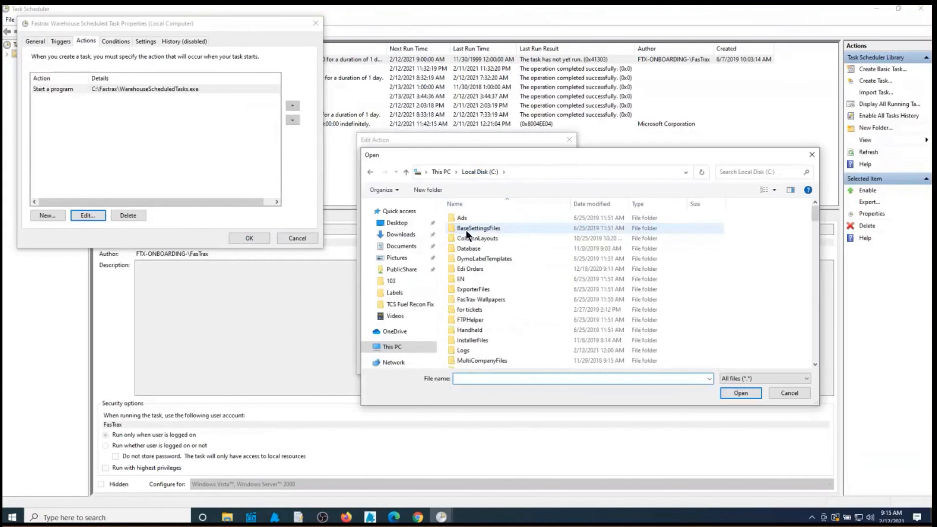
scroll(466, 232, "down", 15)
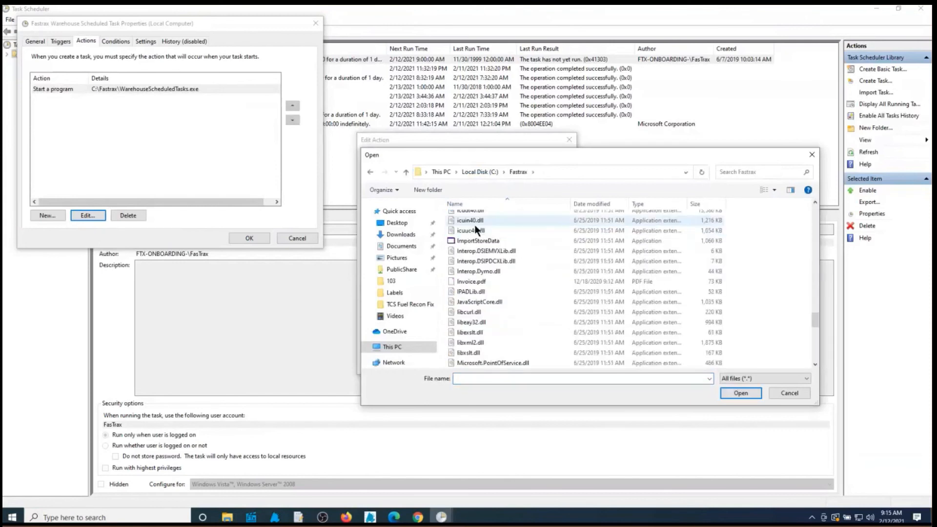
scroll(475, 224, "down", 15)
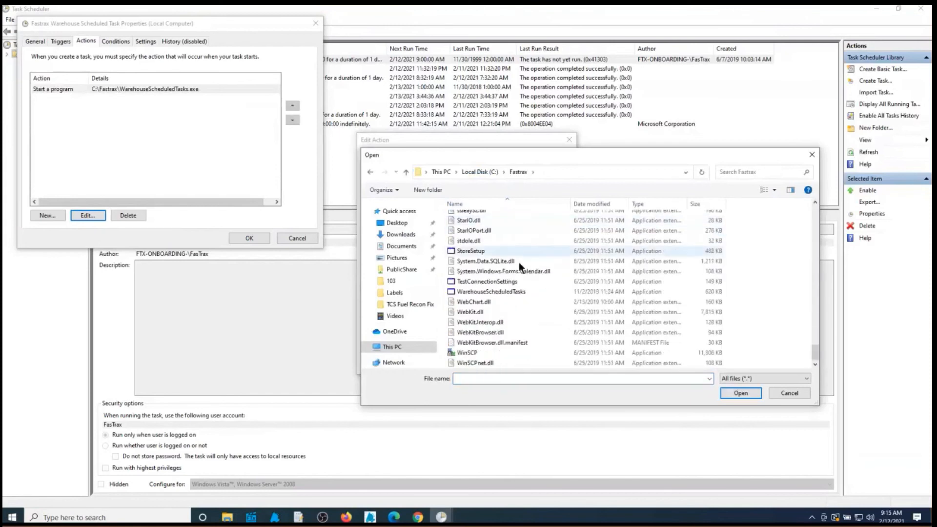
left_click(507, 291)
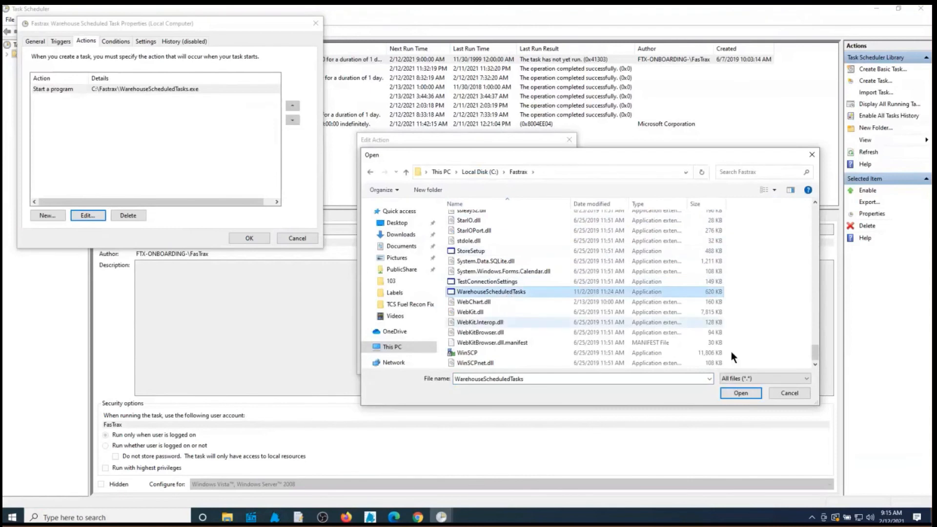
left_click(751, 393)
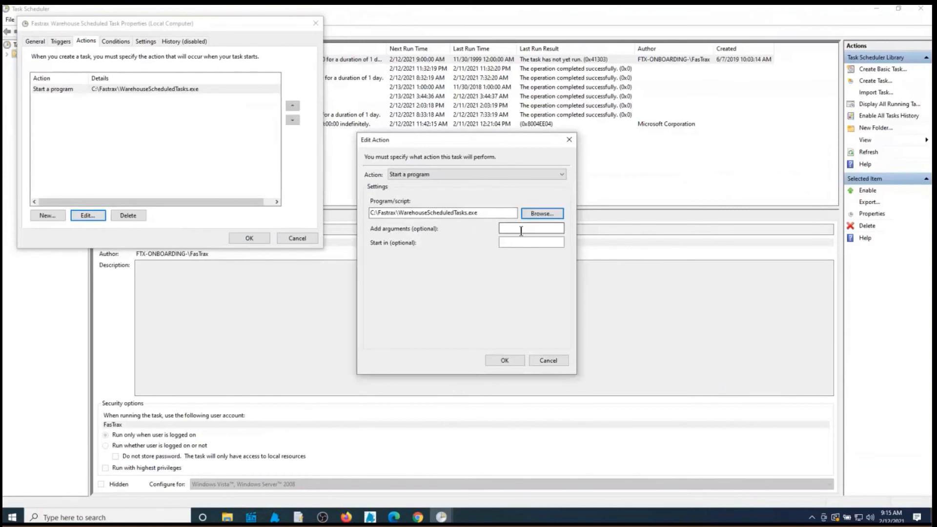
left_click(509, 362)
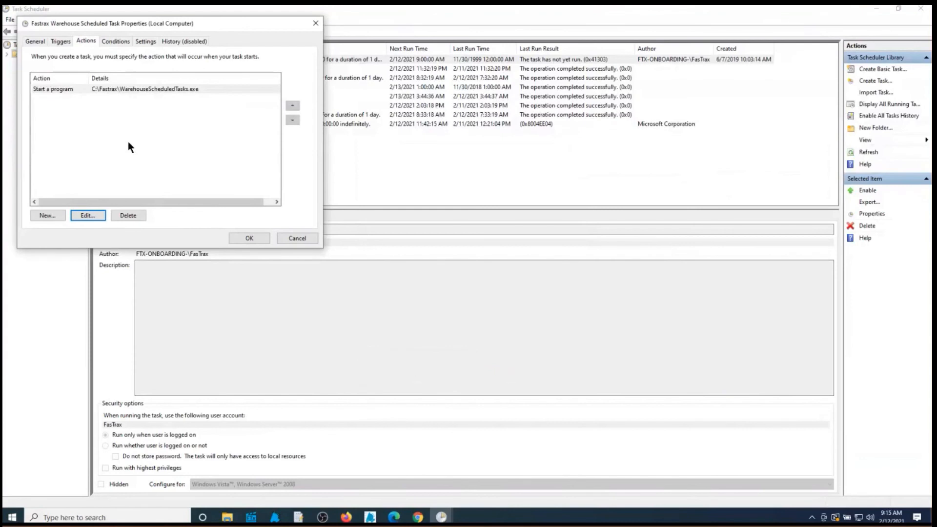
Recheck the General, Triggers and Actions tabs, then save the task properties
left_click(58, 42)
left_click(33, 42)
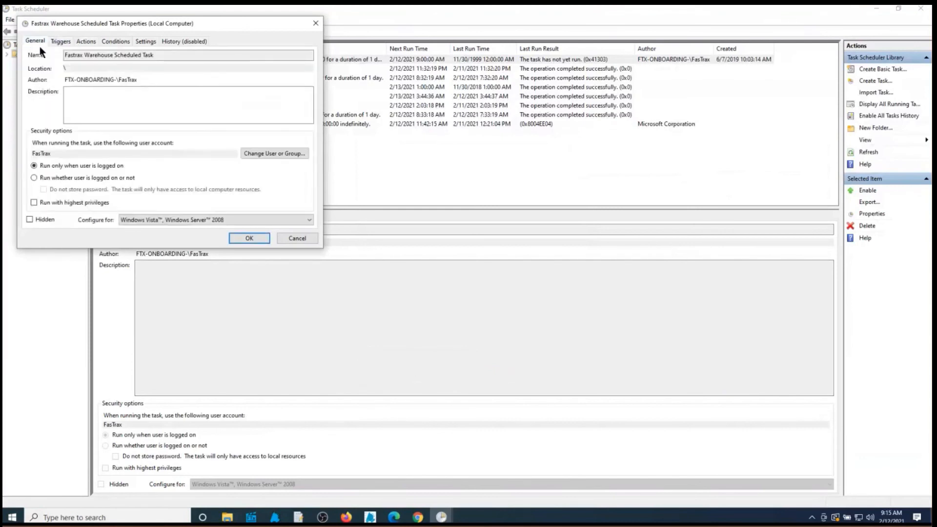
left_click(54, 43)
left_click(87, 41)
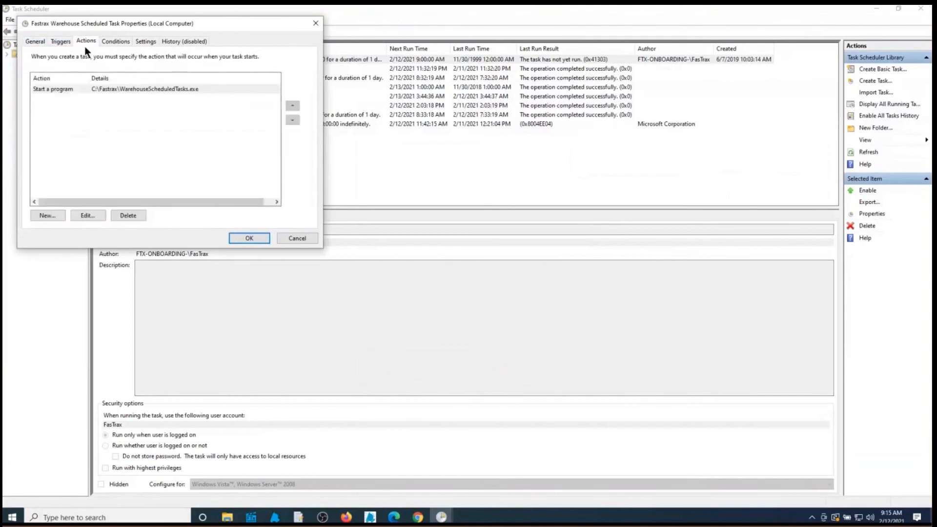
left_click(58, 44)
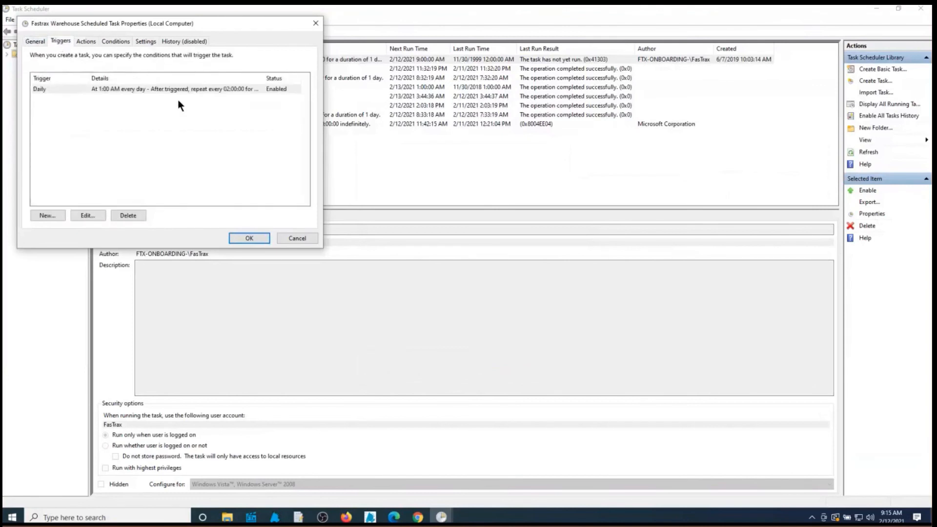
left_click(249, 238)
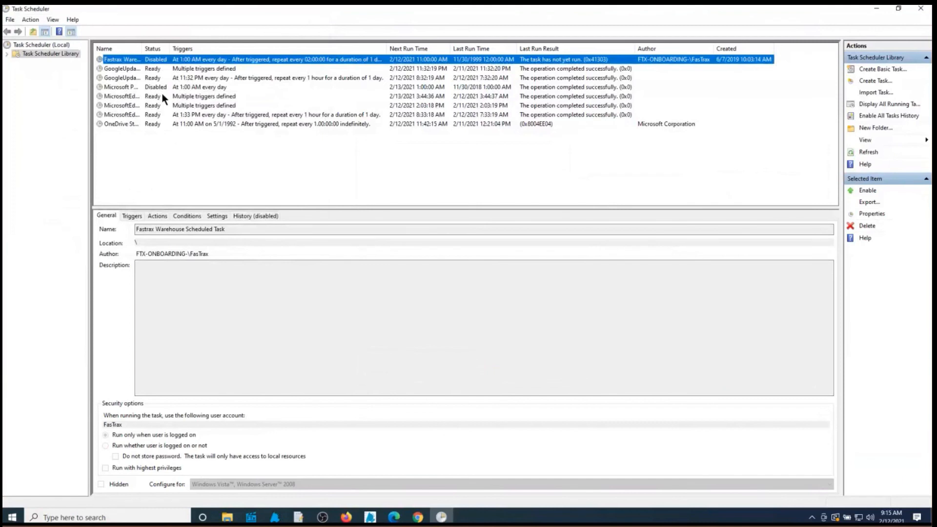
Enable the Fastrax Warehouse Scheduled Task and close Task Scheduler
right_click(160, 59)
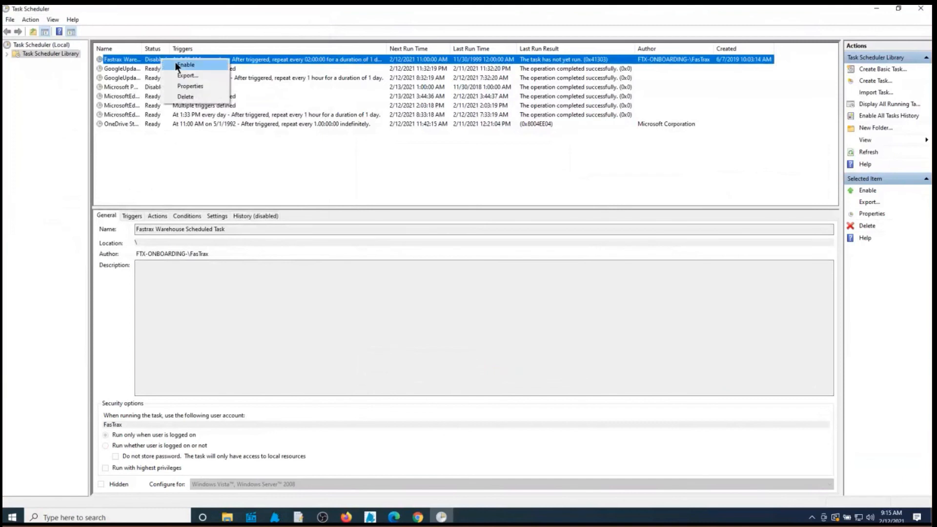
left_click(181, 65)
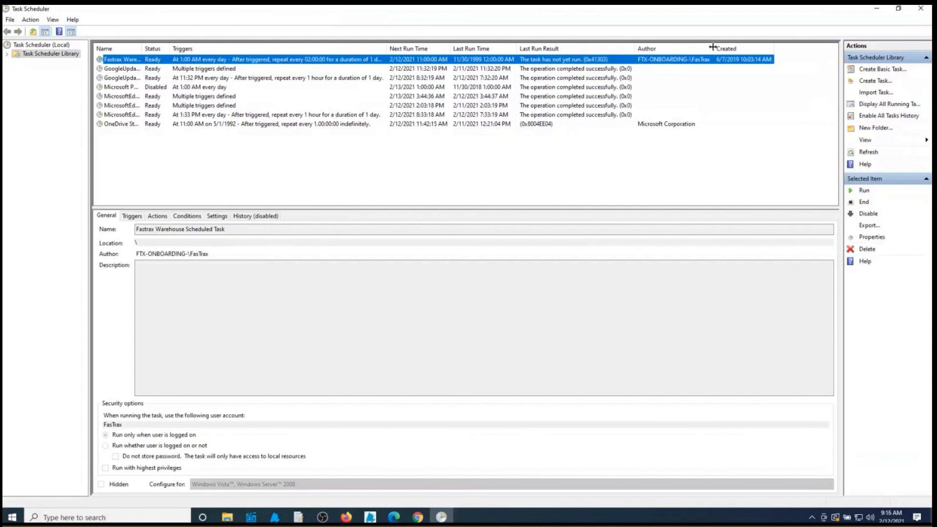
left_click(920, 10)
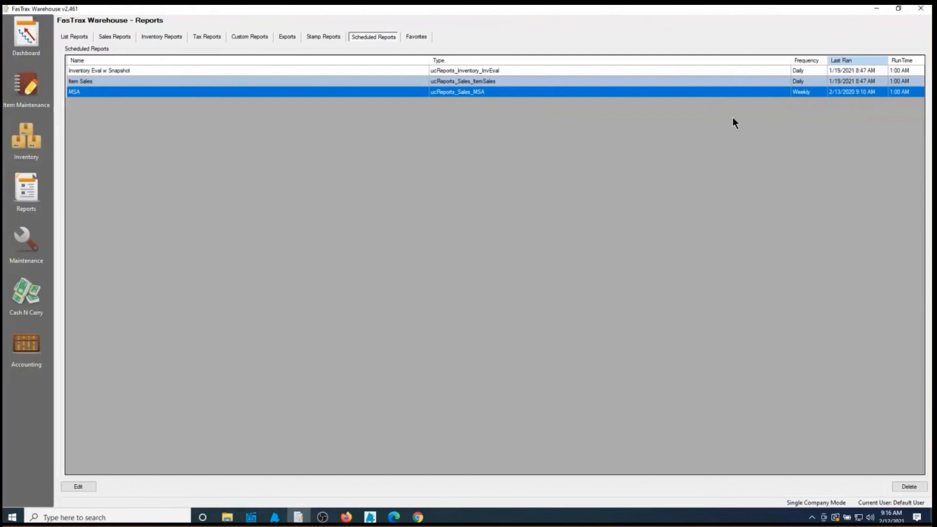
Switch to the FasTrax Solutions webinars page in Chrome
left_click(418, 518)
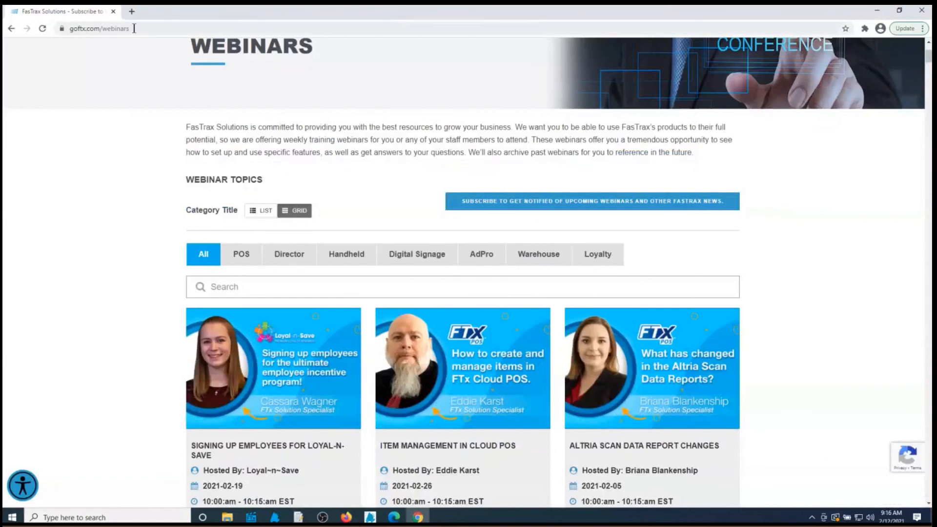
Select the goftx.com/webinars address and scroll down to the webinar session cards, including the Altria session recording
left_click_drag(132, 28, 56, 42)
scroll(101, 131, "up", 3)
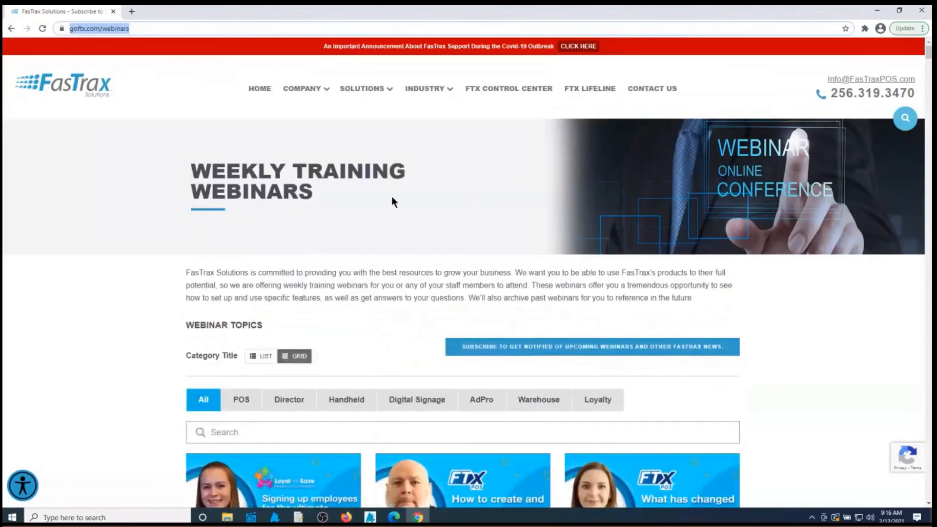
scroll(391, 197, "down", 2)
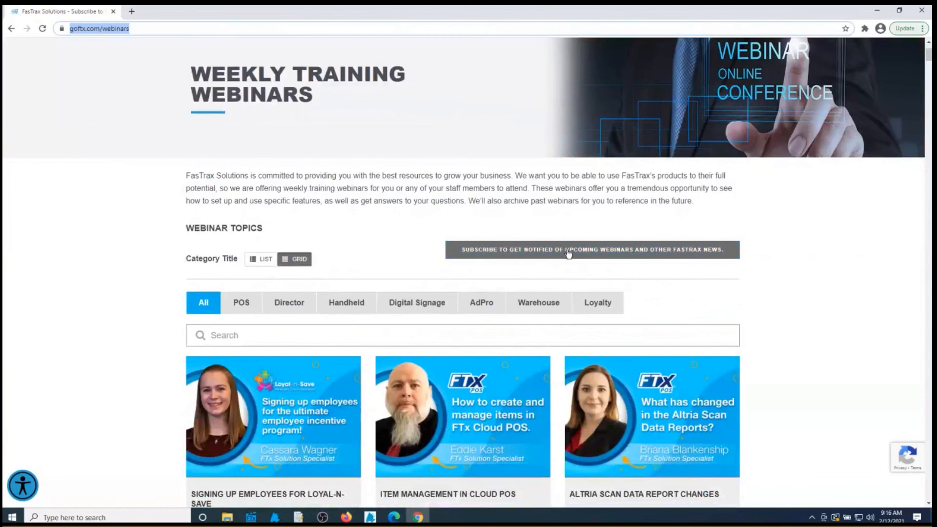
scroll(714, 247, "down", 4)
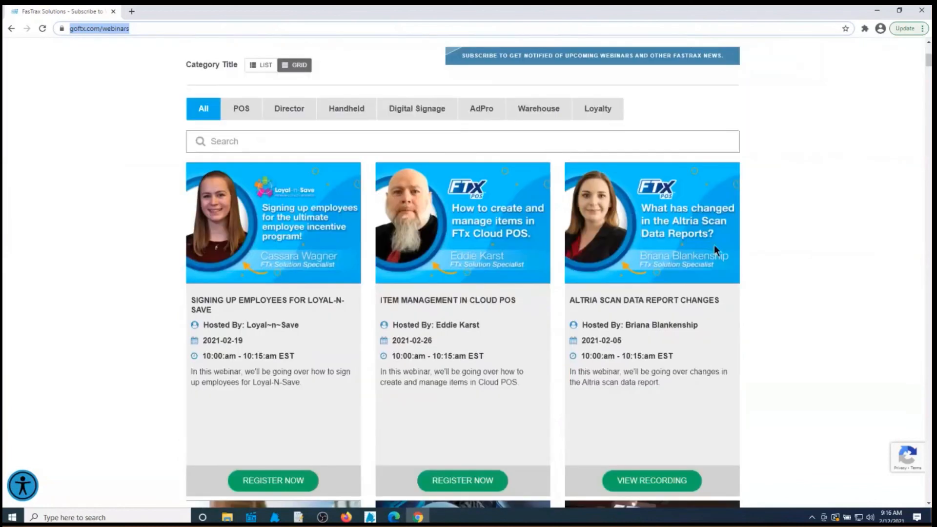
scroll(713, 244, "down", 3)
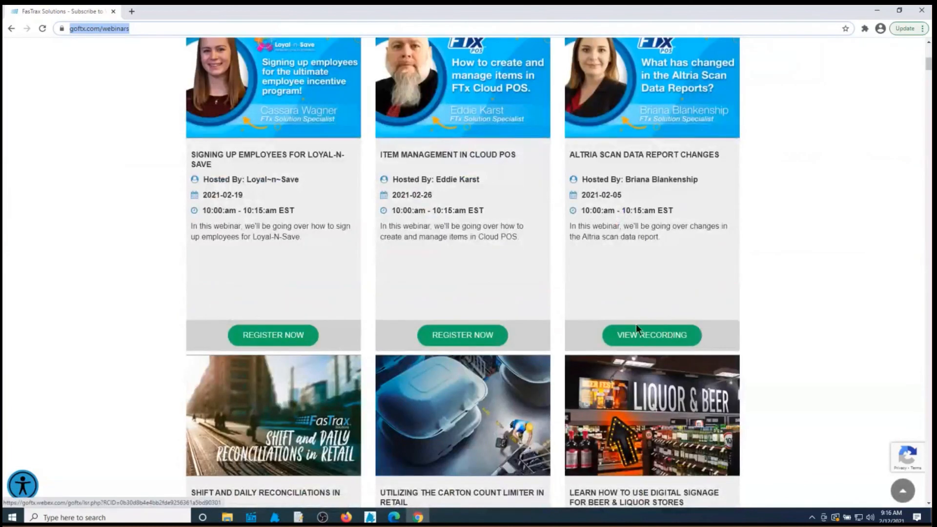